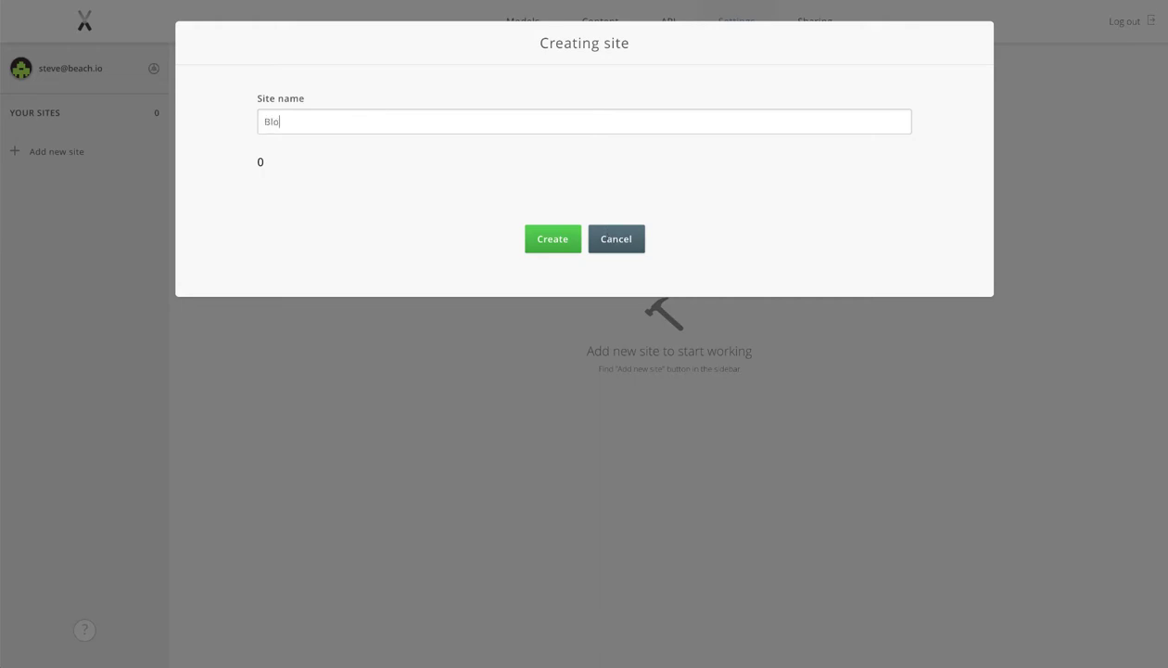
- Confirm the Blog site and create the Post, Author and Category models
{"action": "key", "text": "Return"}
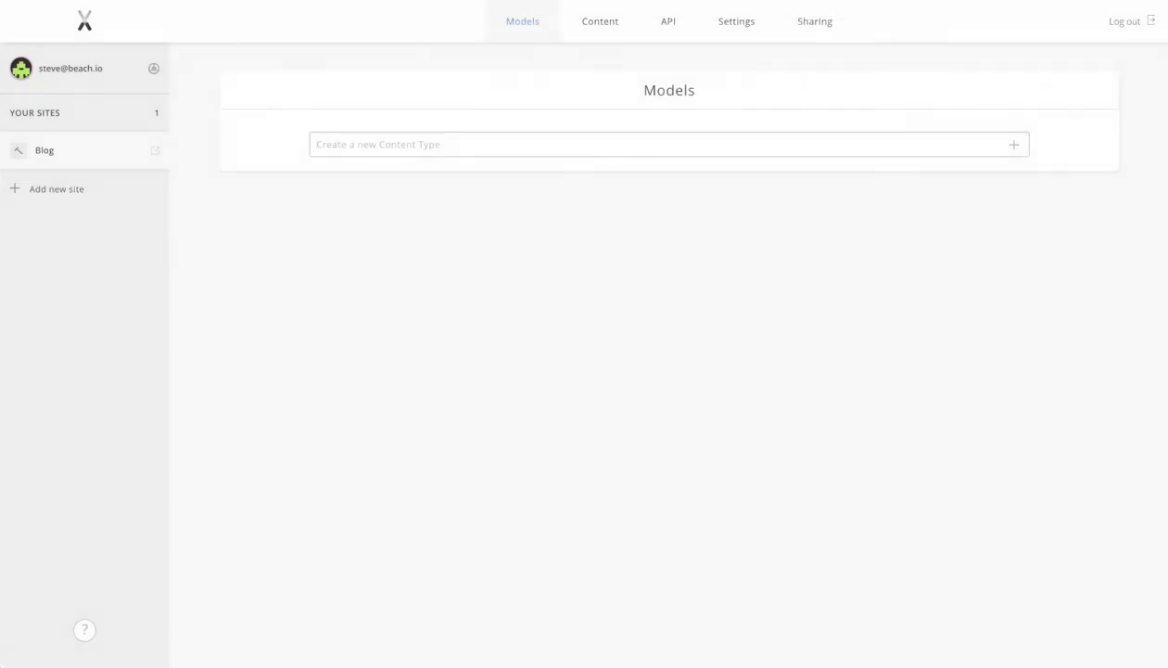
{"action": "type", "text": "Post"}
{"action": "key", "text": "Return"}
{"action": "type", "text": "A"}
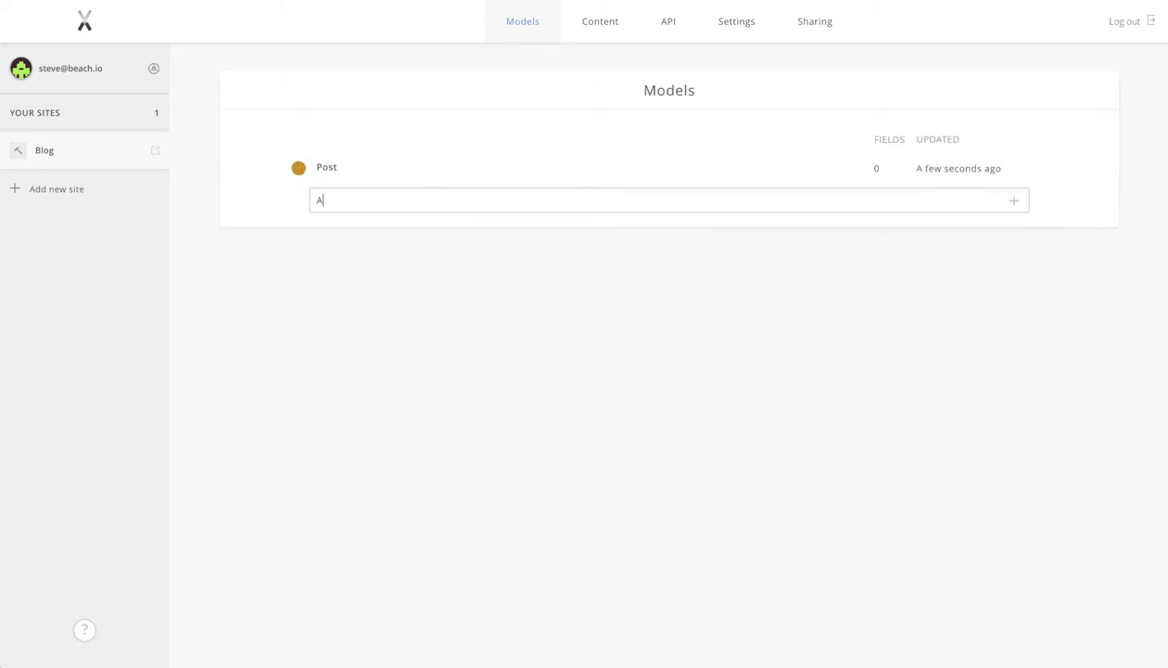
{"action": "type", "text": "uthor"}
{"action": "key", "text": "Return"}
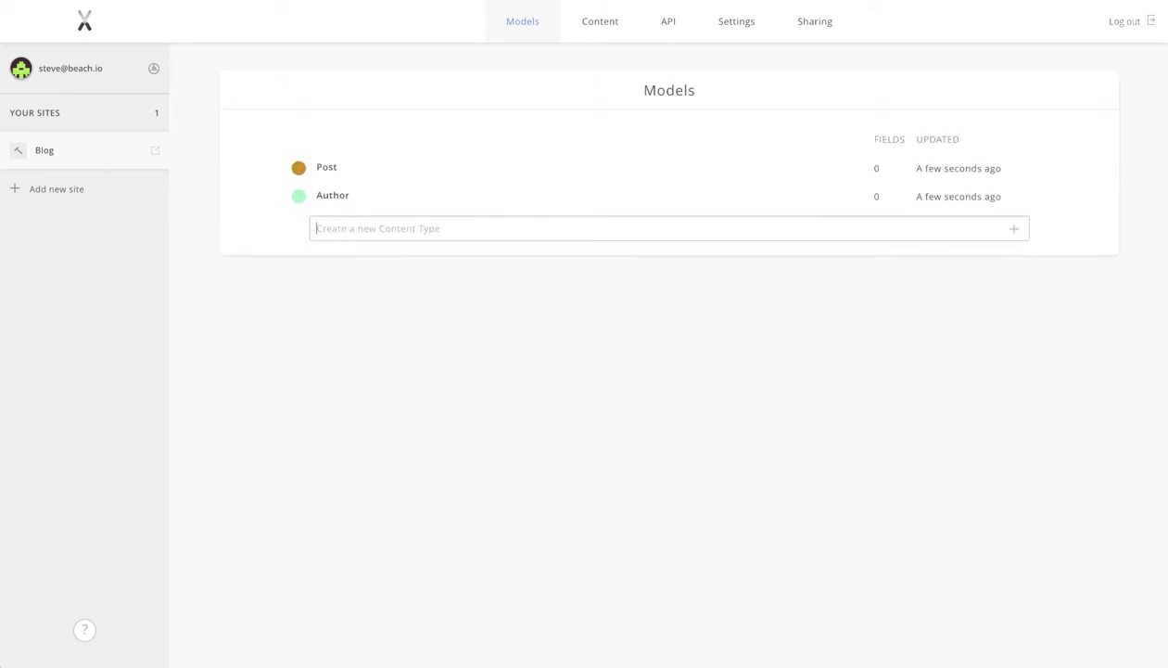
{"action": "type", "text": "Category"}
{"action": "key", "text": "Return"}
- Add a Title field to the Post model and view its validation rules
{"action": "left_click", "coordinate": [325, 169]}
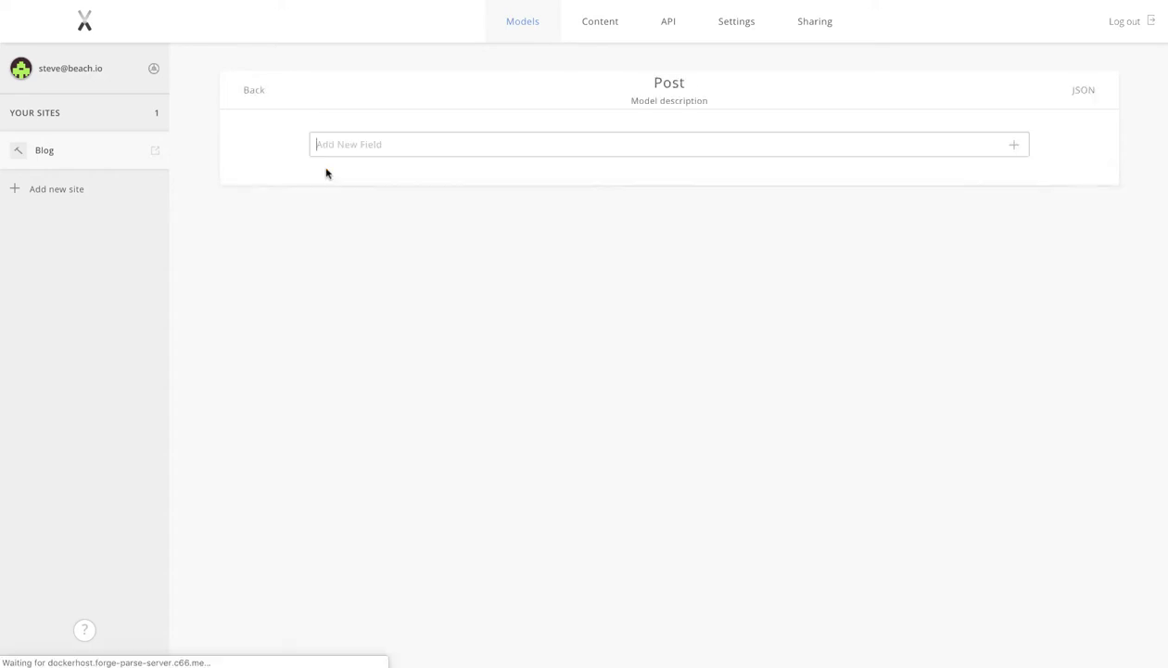
{"action": "left_click", "coordinate": [346, 138]}
{"action": "type", "text": "Title"}
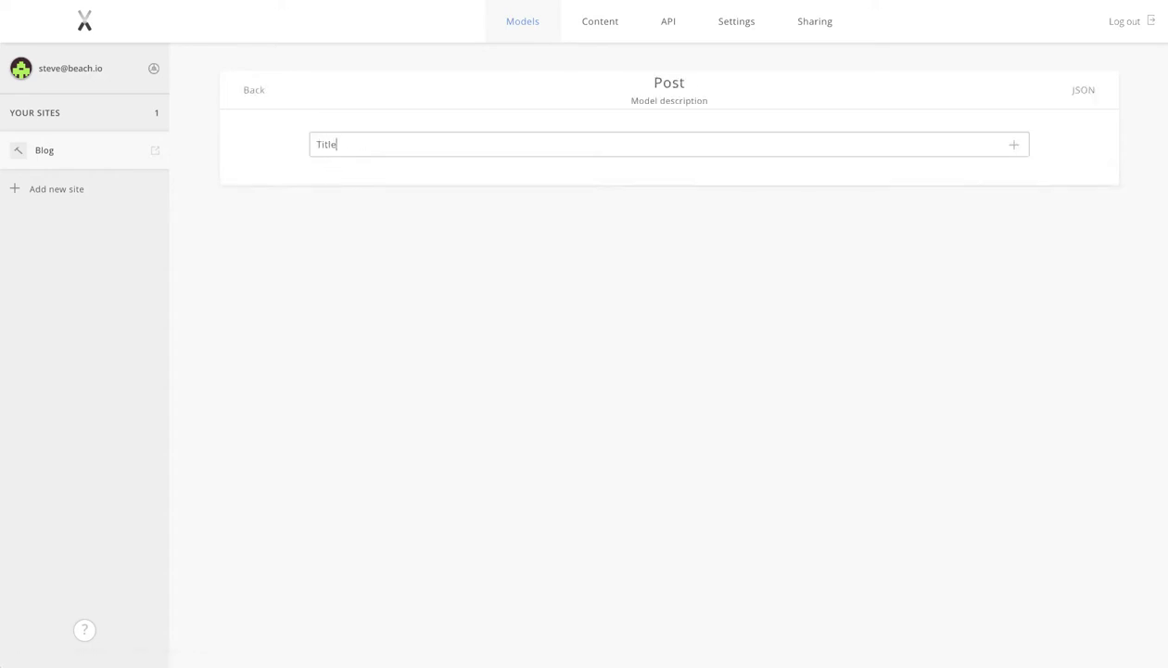
{"action": "key", "text": "Return"}
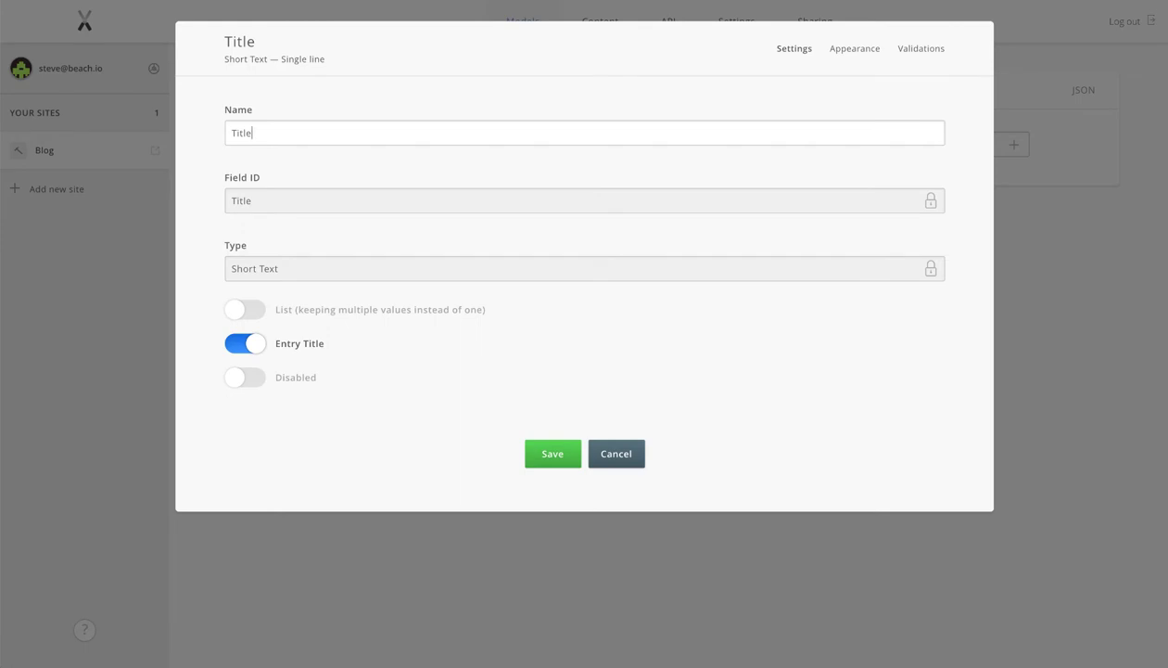
{"action": "left_click", "coordinate": [914, 52]}
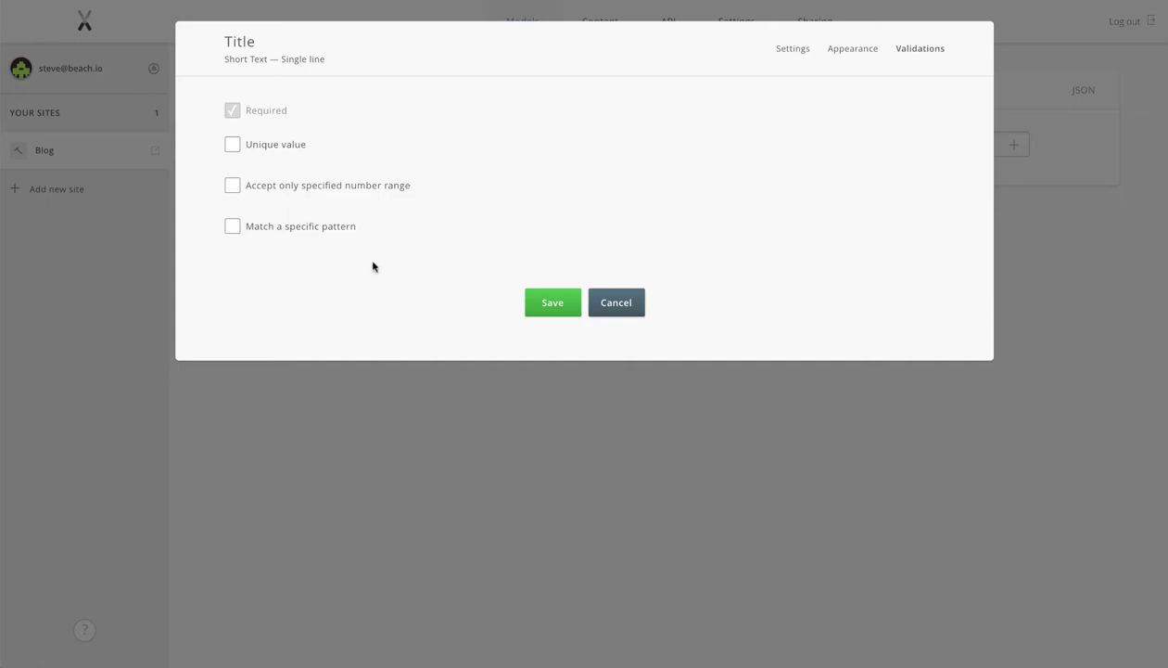
- Save Title, then add a Summary field as Long Text displayed as Markdown
{"action": "left_click", "coordinate": [547, 299]}
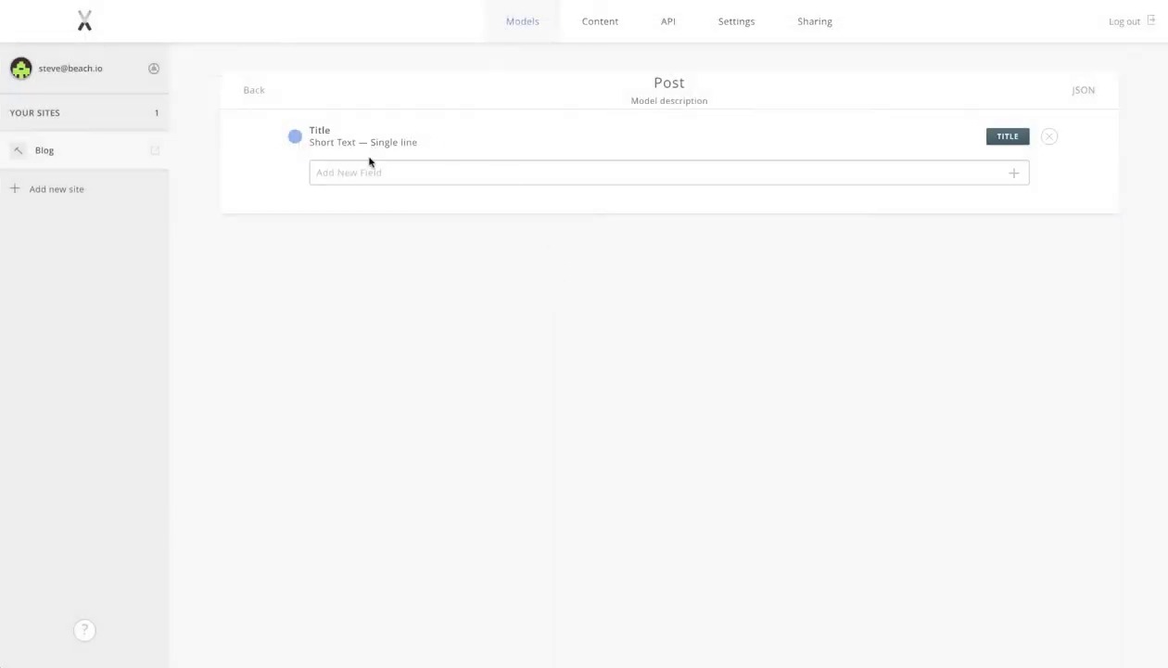
{"action": "type", "text": "Summary"}
{"action": "key", "text": "Return"}
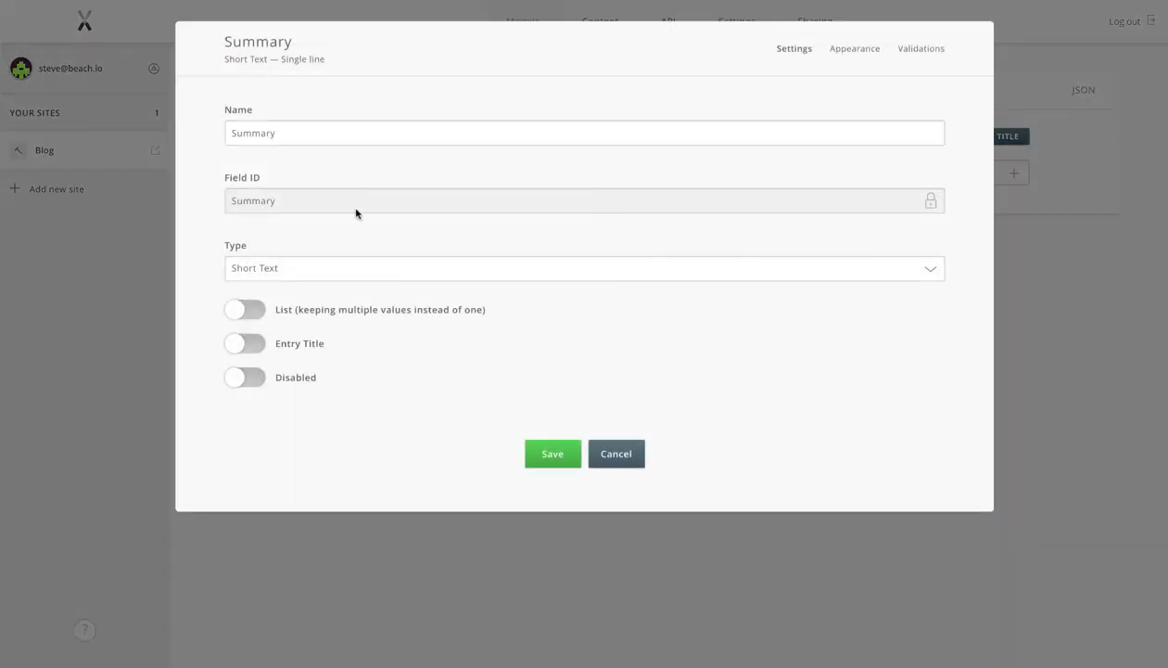
{"action": "left_click", "coordinate": [308, 270]}
{"action": "left_click", "coordinate": [290, 313]}
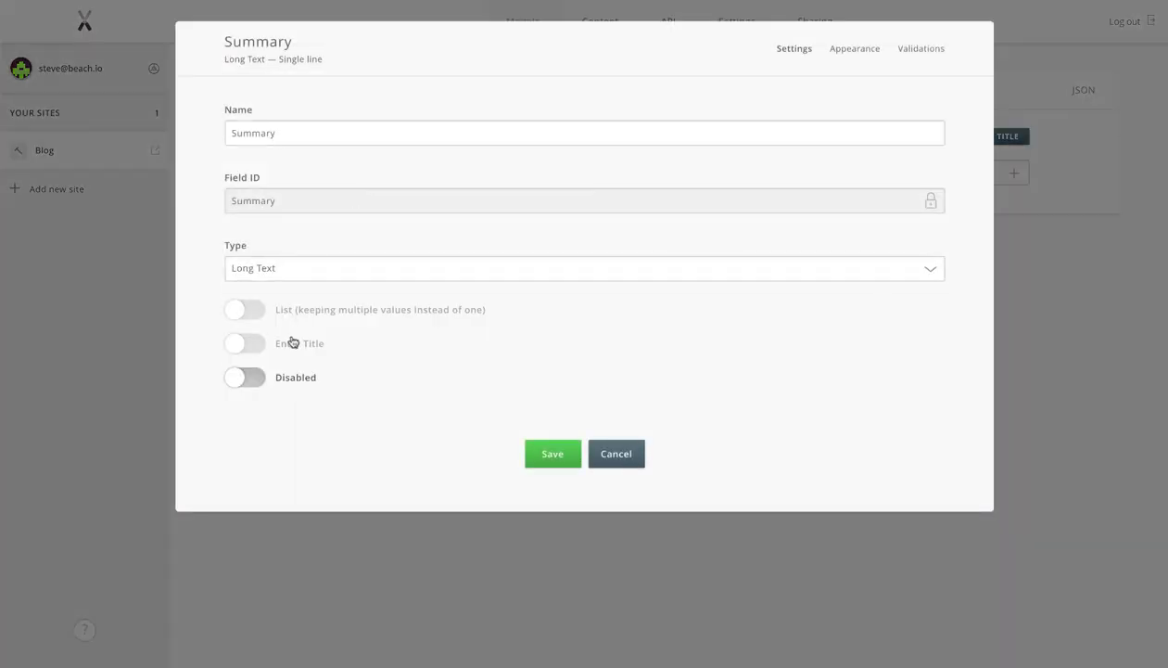
{"action": "left_click", "coordinate": [547, 457]}
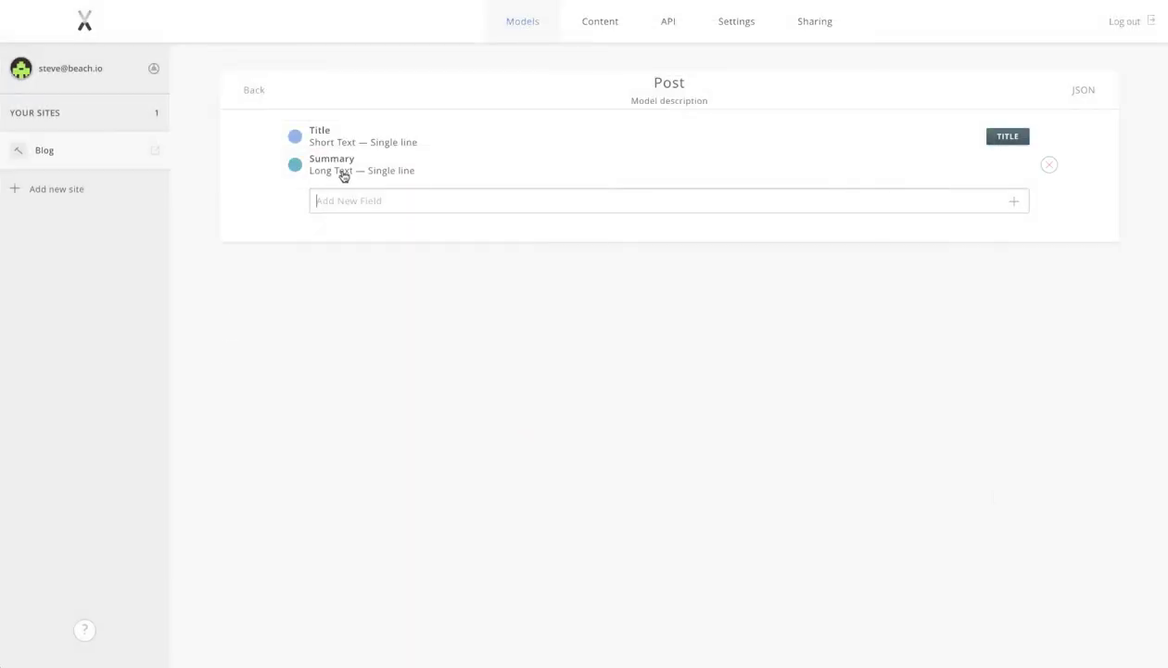
{"action": "left_click", "coordinate": [341, 173]}
{"action": "left_click", "coordinate": [853, 54]}
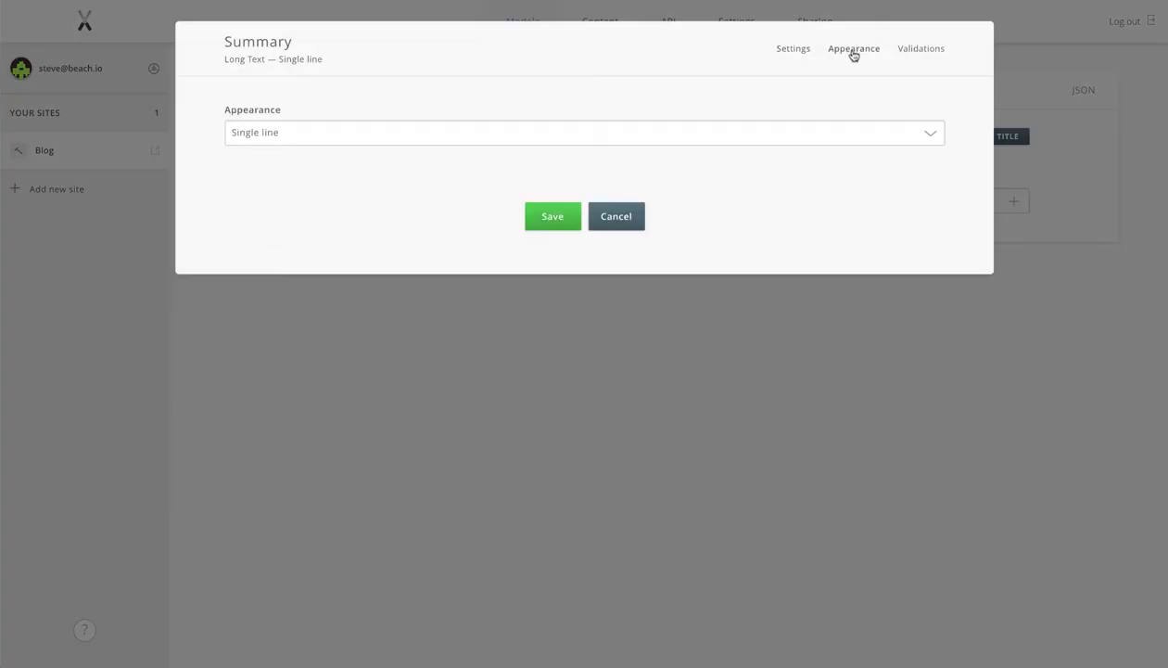
{"action": "left_click", "coordinate": [822, 132]}
{"action": "left_click", "coordinate": [482, 203]}
{"action": "left_click", "coordinate": [547, 223]}
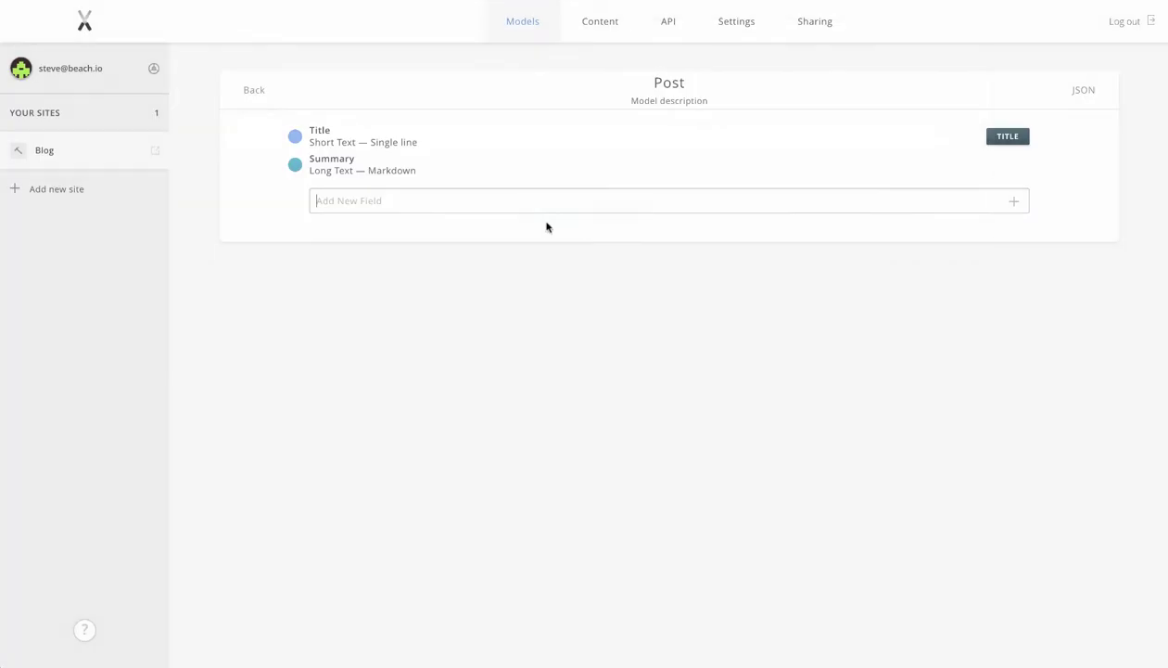
- Add a Body field as Long Text displayed as Markdown
{"action": "type", "text": "Body"}
{"action": "key", "text": "Return"}
{"action": "left_click", "coordinate": [401, 270]}
{"action": "scroll", "coordinate": [379, 331], "scroll_direction": "down", "scroll_amount": 3}
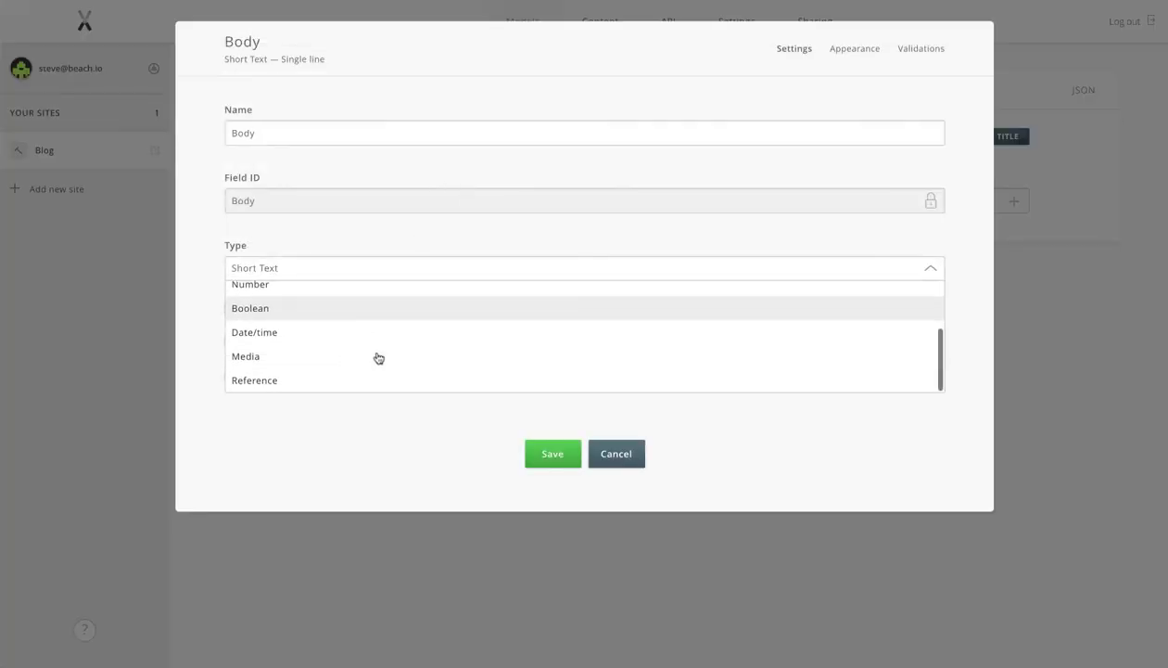
{"action": "scroll", "coordinate": [373, 337], "scroll_direction": "up", "scroll_amount": 2}
{"action": "scroll", "coordinate": [373, 338], "scroll_direction": "down", "scroll_amount": 3}
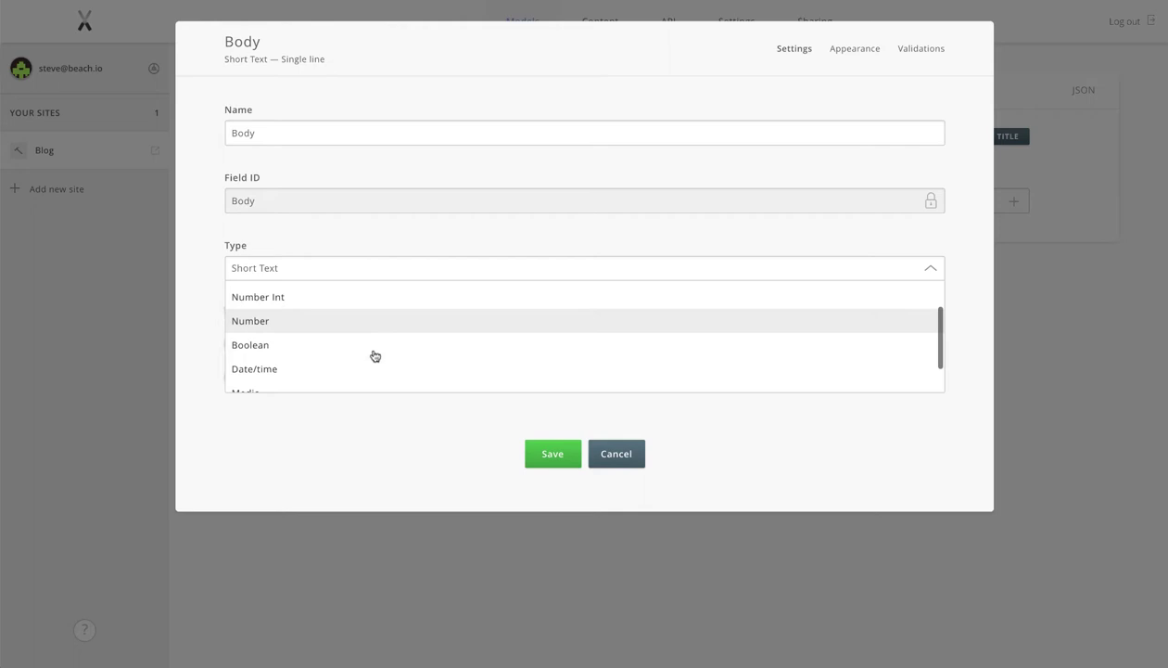
{"action": "scroll", "coordinate": [369, 341], "scroll_direction": "up", "scroll_amount": 4}
{"action": "left_click", "coordinate": [397, 317]}
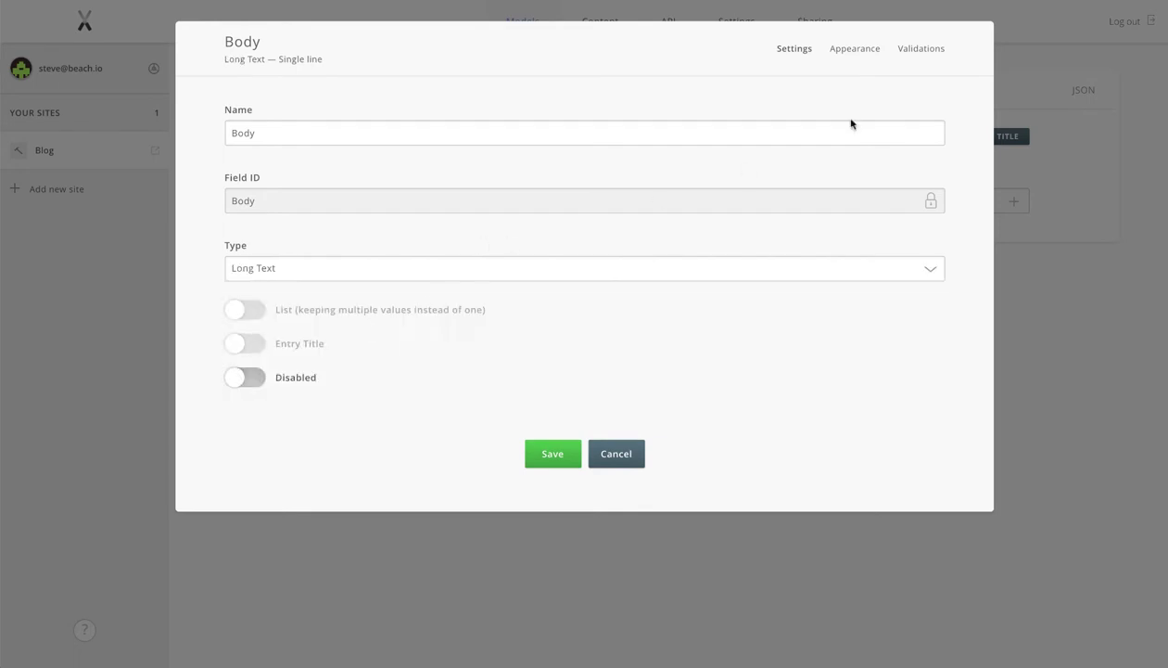
{"action": "left_click", "coordinate": [854, 50]}
{"action": "left_click", "coordinate": [510, 139]}
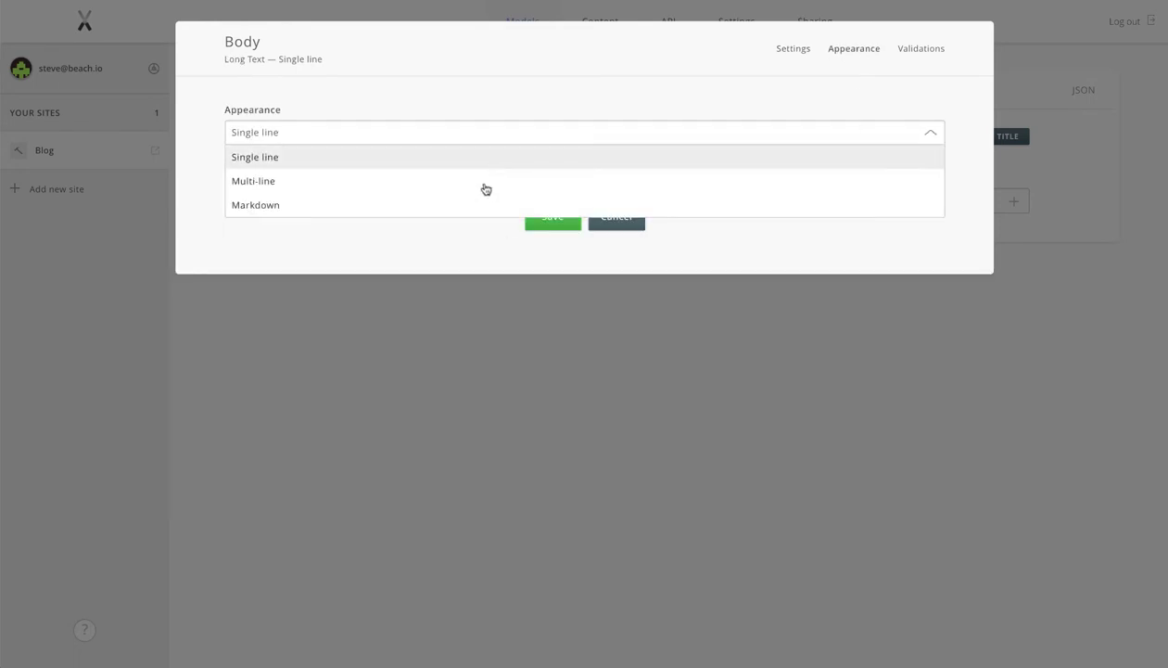
{"action": "left_click", "coordinate": [430, 201]}
{"action": "left_click", "coordinate": [549, 219]}
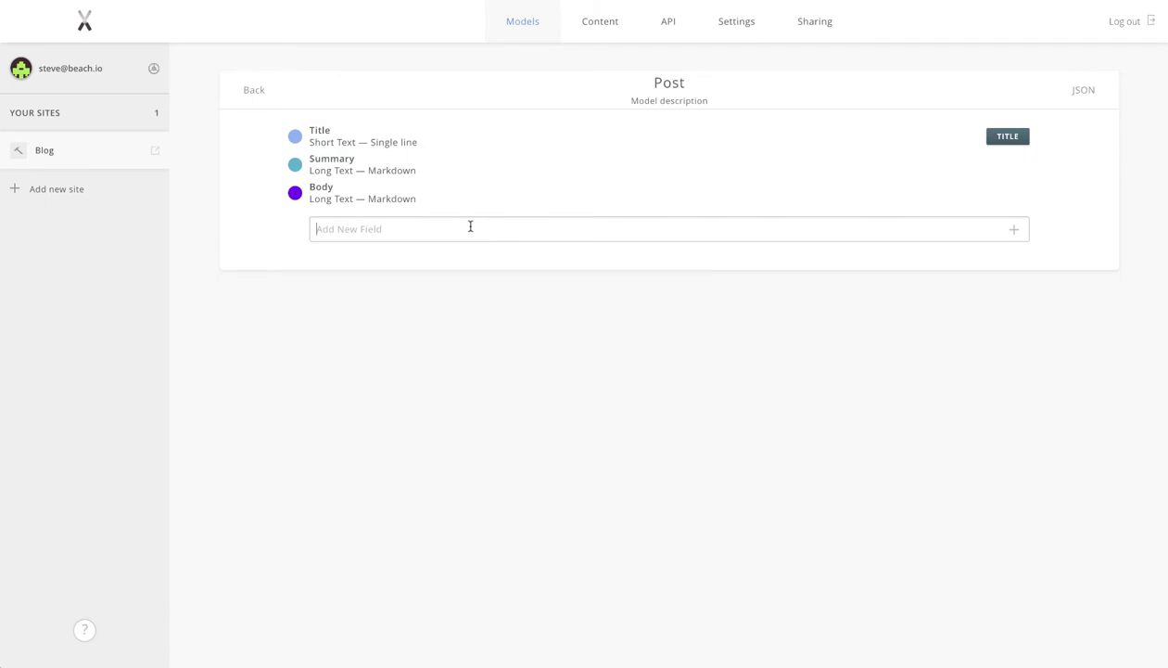
- Add an Author field of type Reference to Post
{"action": "type", "text": "Author"}
{"action": "key", "text": "Return"}
{"action": "left_click", "coordinate": [340, 275]}
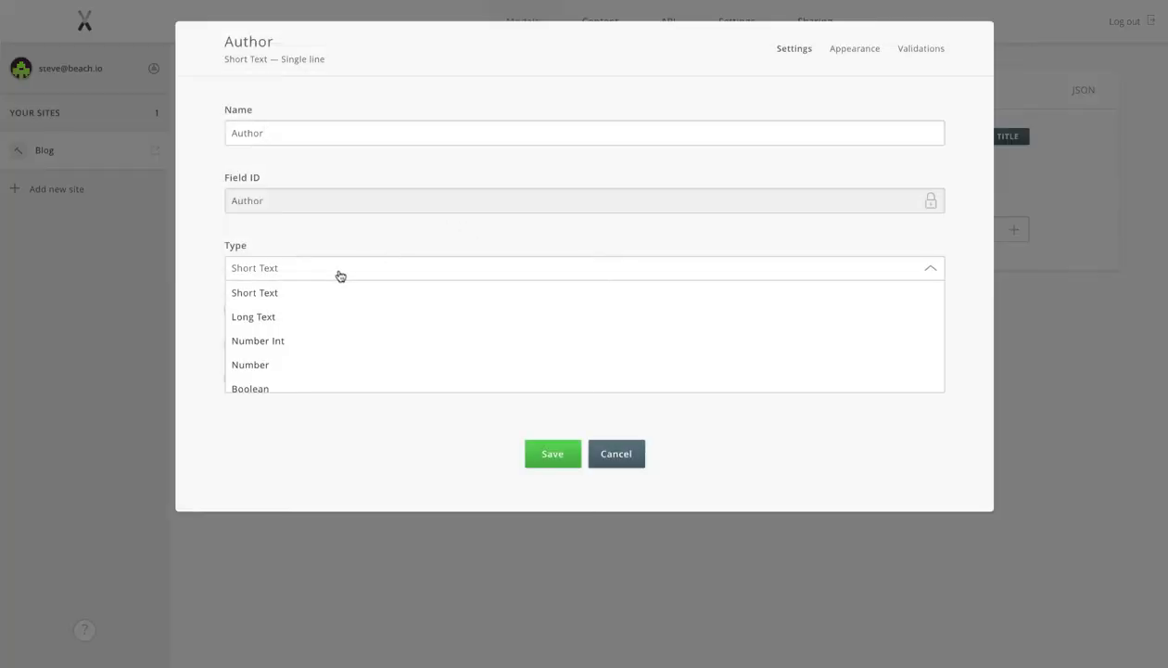
{"action": "scroll", "coordinate": [334, 360], "scroll_direction": "down", "scroll_amount": 3}
{"action": "left_click", "coordinate": [328, 381]}
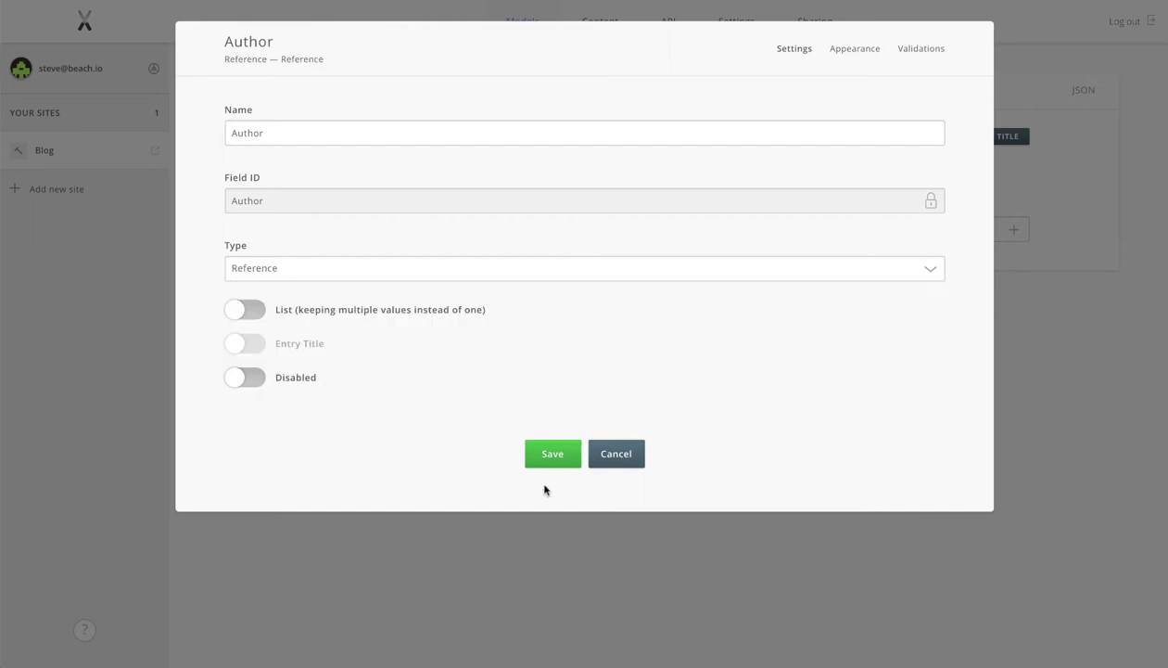
{"action": "left_click", "coordinate": [551, 456]}
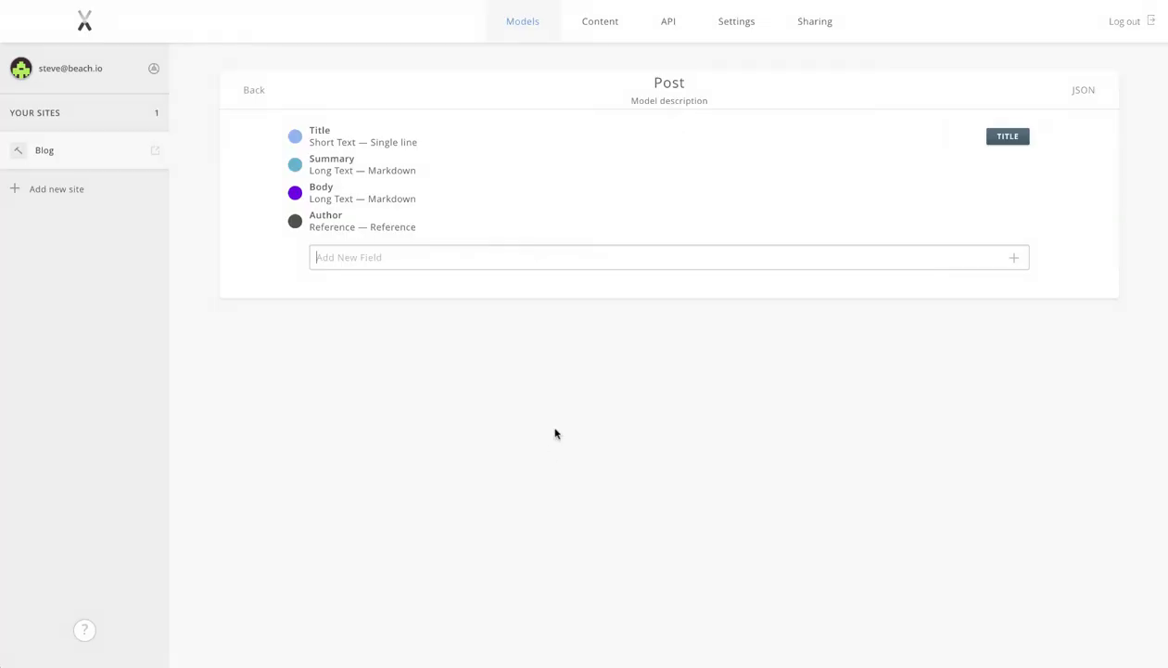
- Add a Published Date Date/time field shown as a date only
{"action": "type", "text": "Published Date"}
{"action": "key", "text": "Return"}
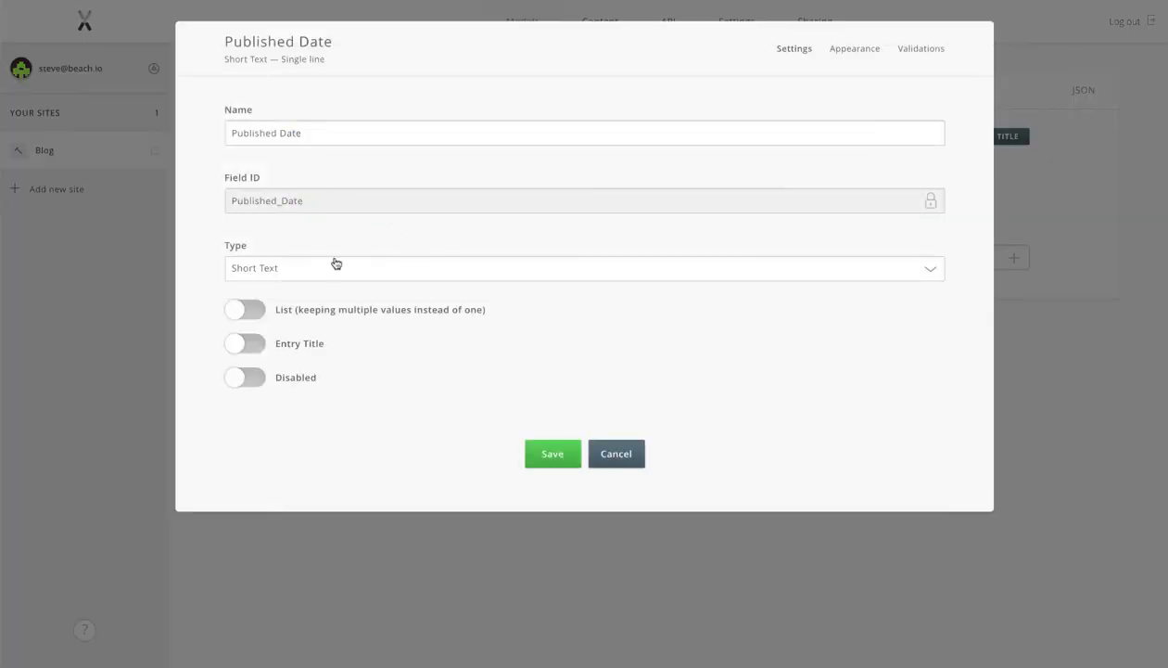
{"action": "left_click", "coordinate": [334, 268]}
{"action": "scroll", "coordinate": [326, 362], "scroll_direction": "down", "scroll_amount": 3}
{"action": "left_click", "coordinate": [326, 338]}
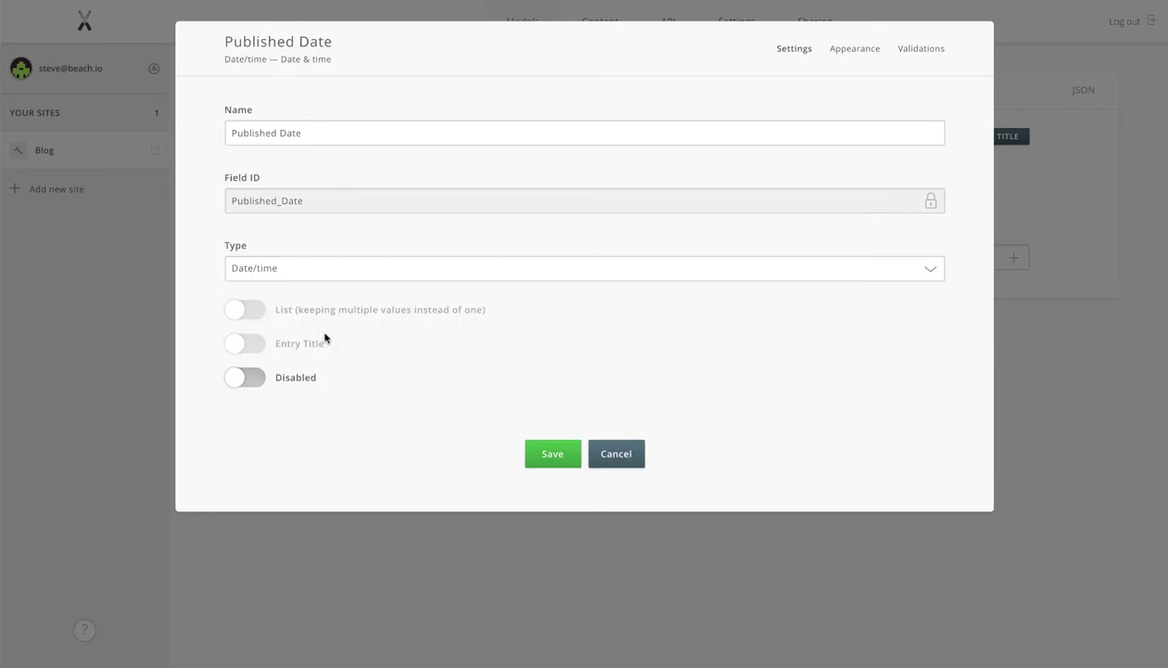
{"action": "left_click", "coordinate": [846, 51]}
{"action": "left_click", "coordinate": [677, 132]}
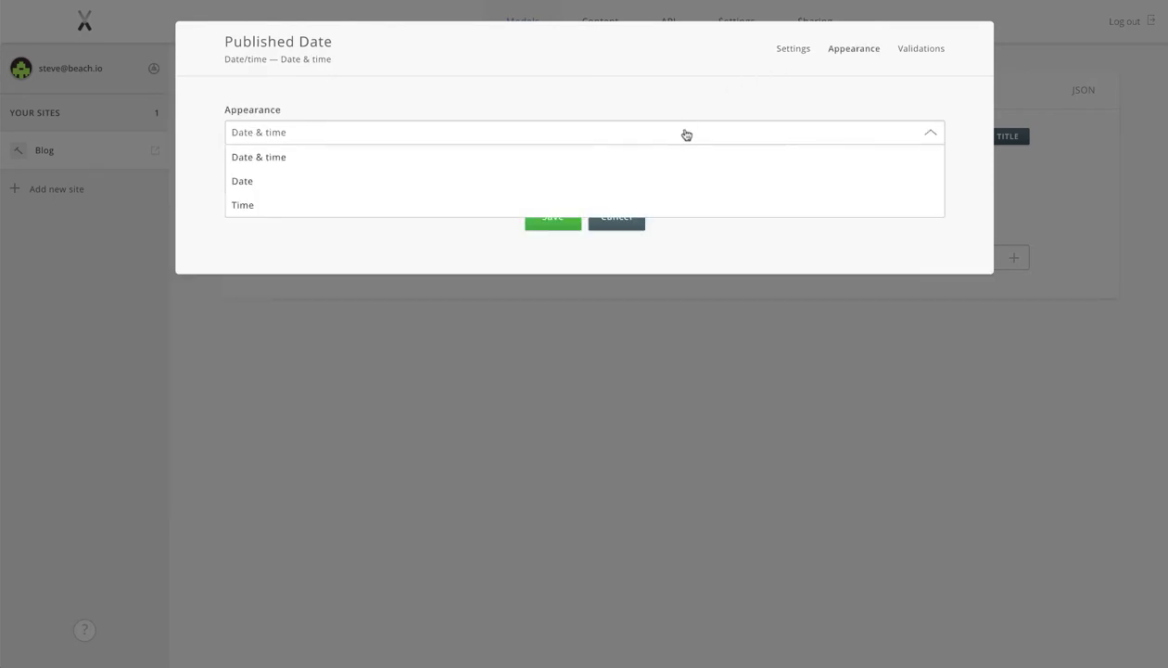
{"action": "left_click", "coordinate": [684, 181]}
{"action": "left_click", "coordinate": [547, 217]}
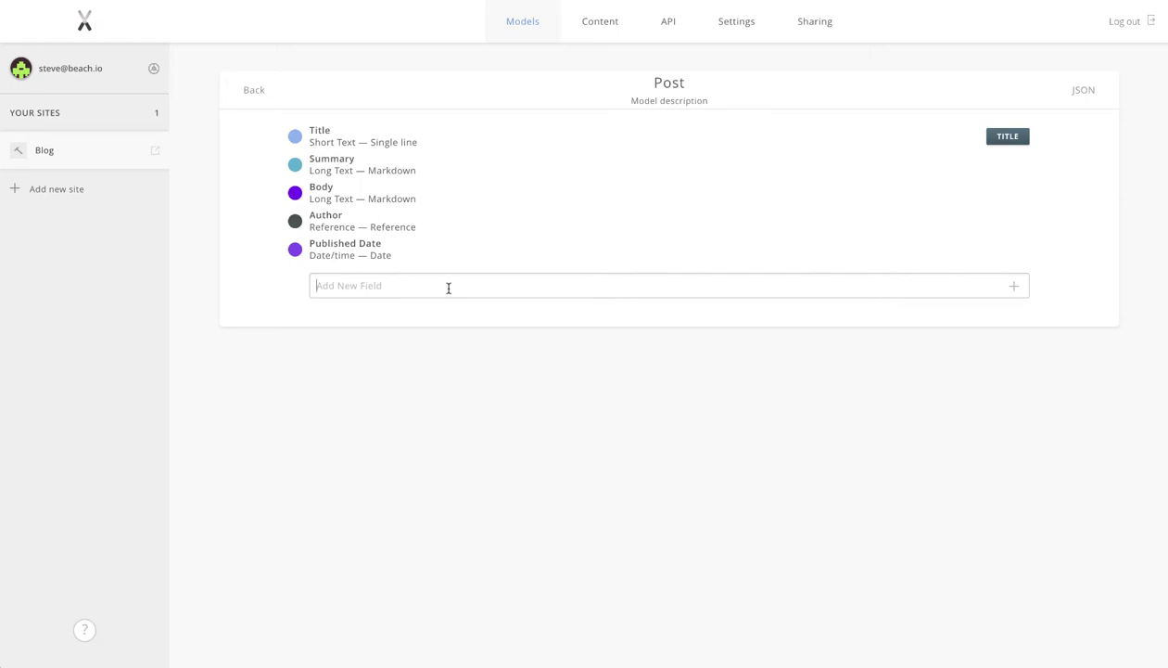
- Add a Banner Image field of type Media to Post
{"action": "type", "text": "Banner Image"}
{"action": "key", "text": "Return"}
{"action": "left_click", "coordinate": [334, 267]}
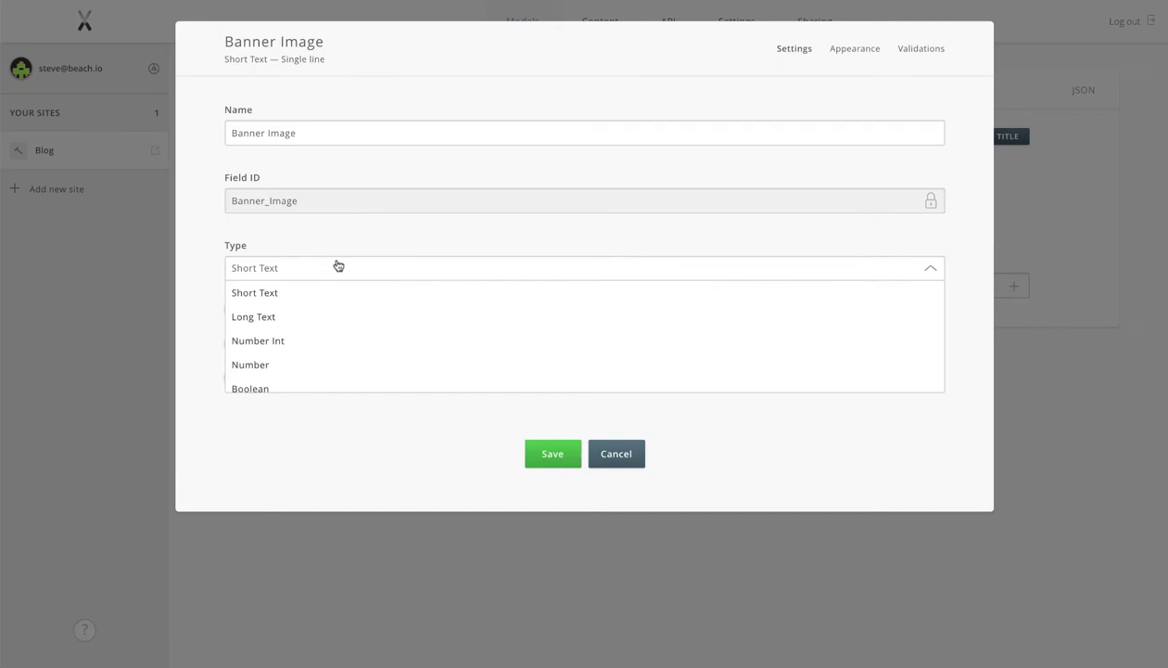
{"action": "scroll", "coordinate": [331, 357], "scroll_direction": "down", "scroll_amount": 2}
{"action": "left_click", "coordinate": [324, 354]}
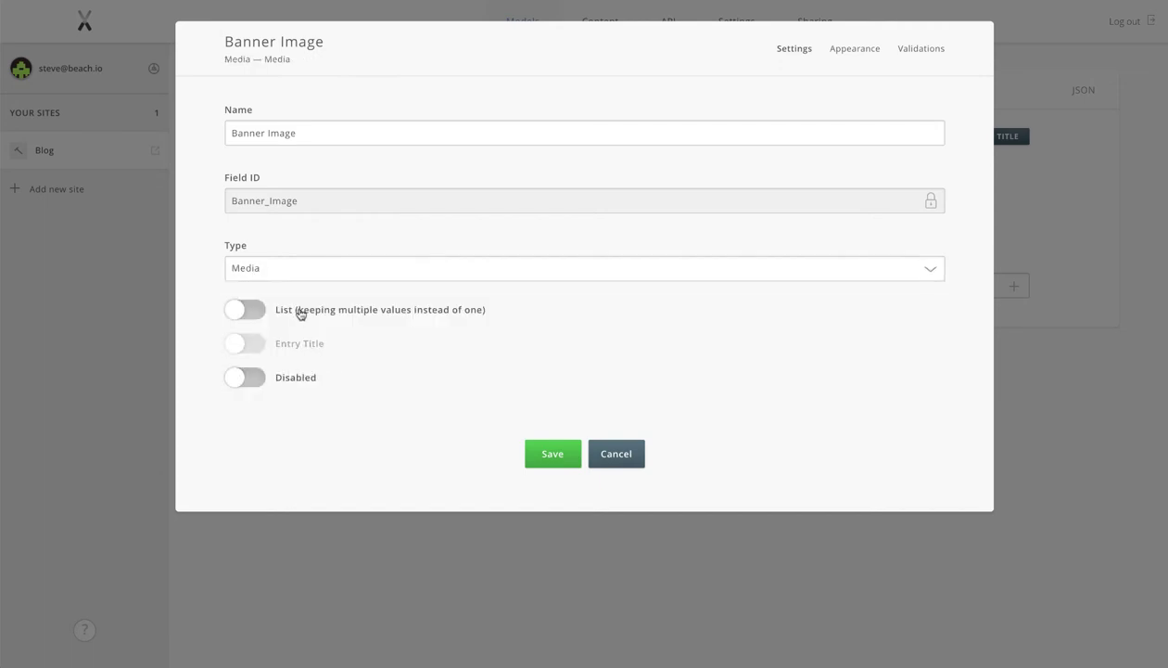
{"action": "left_click", "coordinate": [526, 444]}
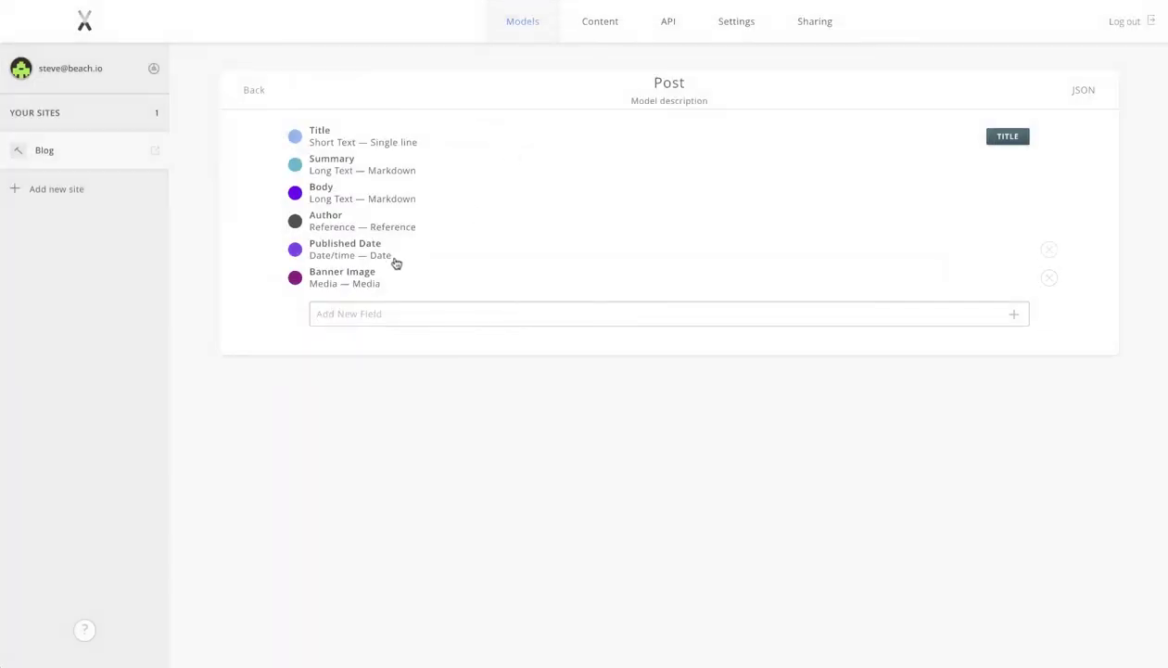
- Restrict Banner Image to accept only Image file types
{"action": "left_click", "coordinate": [367, 275]}
{"action": "left_click", "coordinate": [920, 51]}
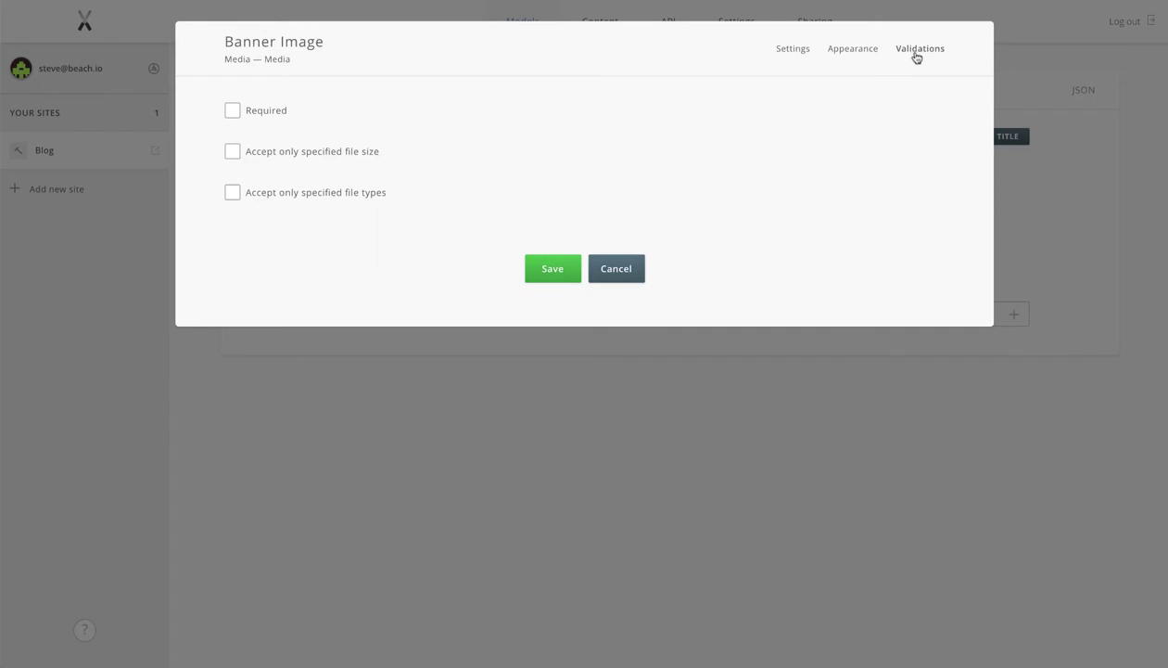
{"action": "left_click", "coordinate": [232, 193]}
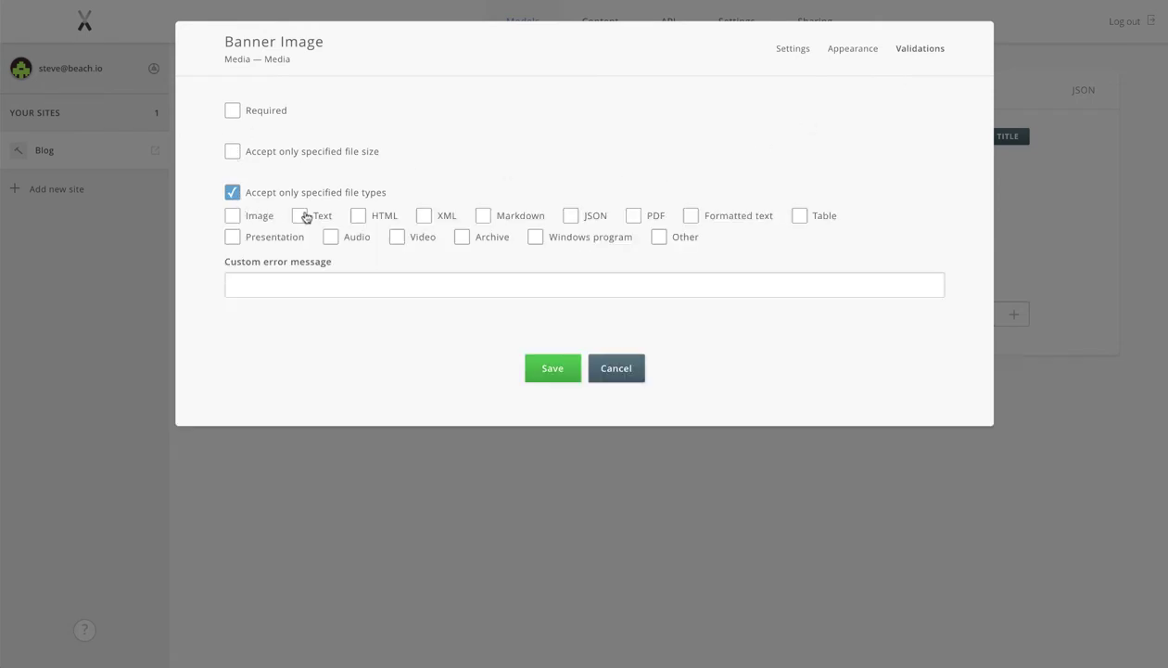
{"action": "left_click", "coordinate": [232, 216]}
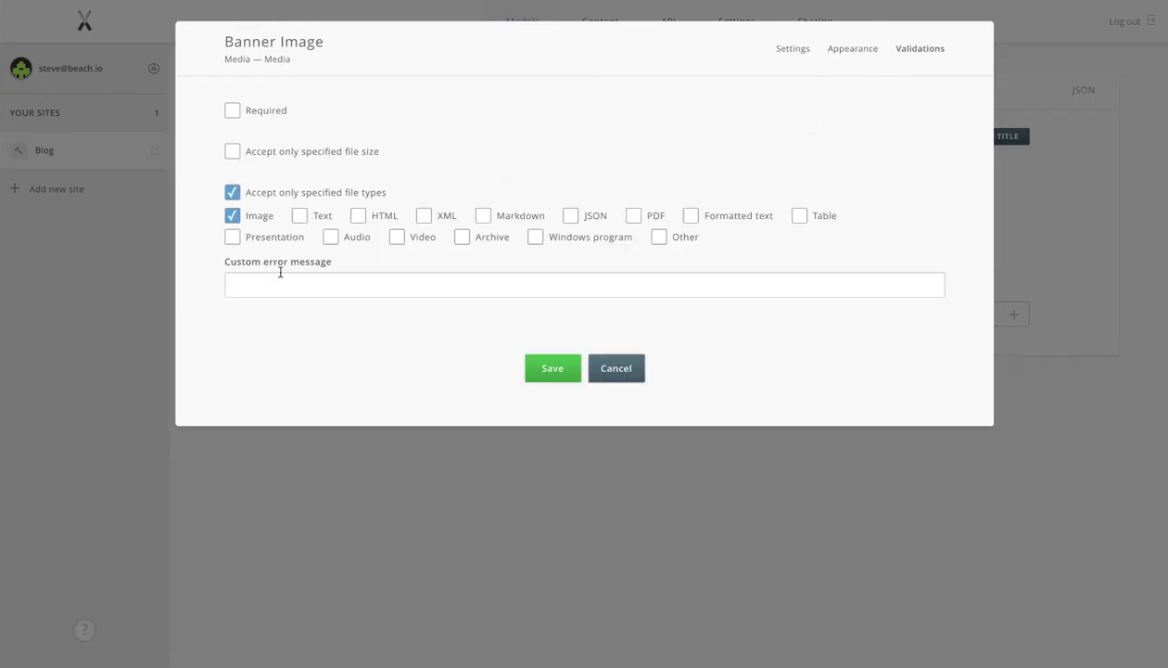
{"action": "left_click", "coordinate": [551, 370]}
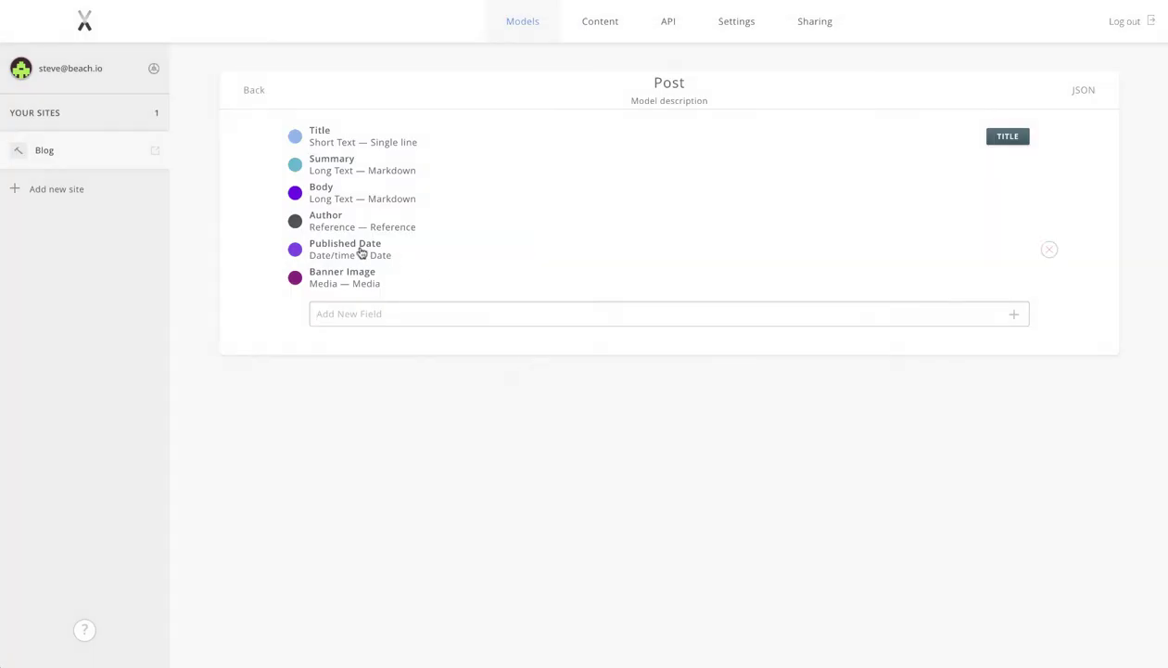
- Limit Post's Author field to accept only Author entries
{"action": "left_click", "coordinate": [335, 217]}
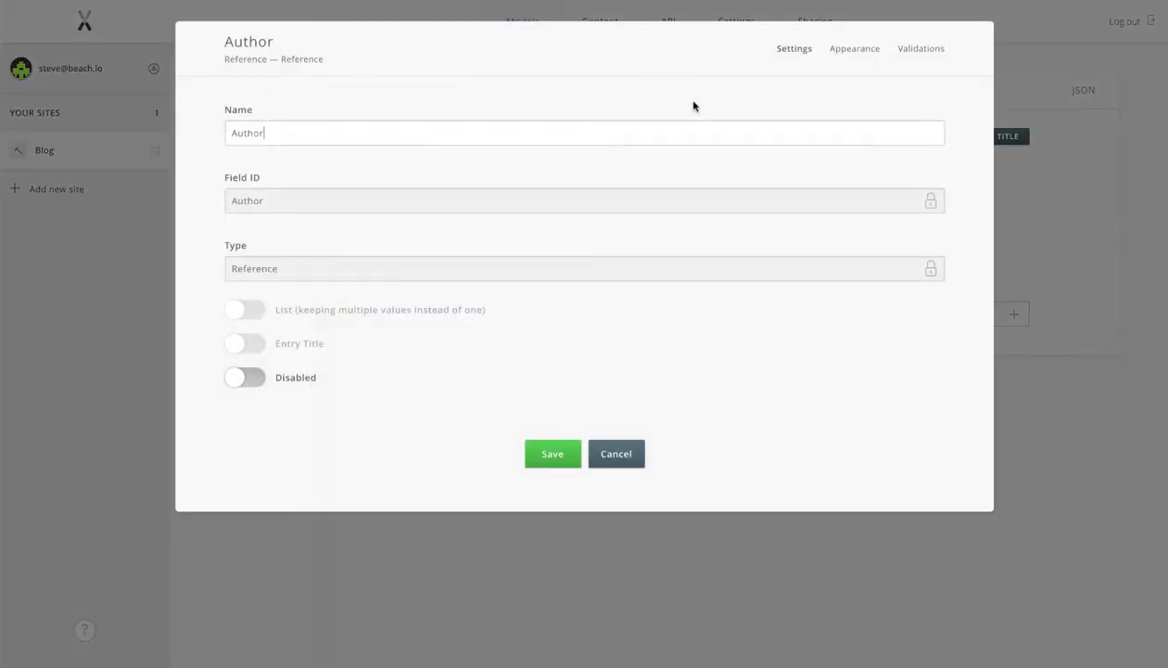
{"action": "left_click", "coordinate": [908, 54]}
{"action": "left_click", "coordinate": [260, 153]}
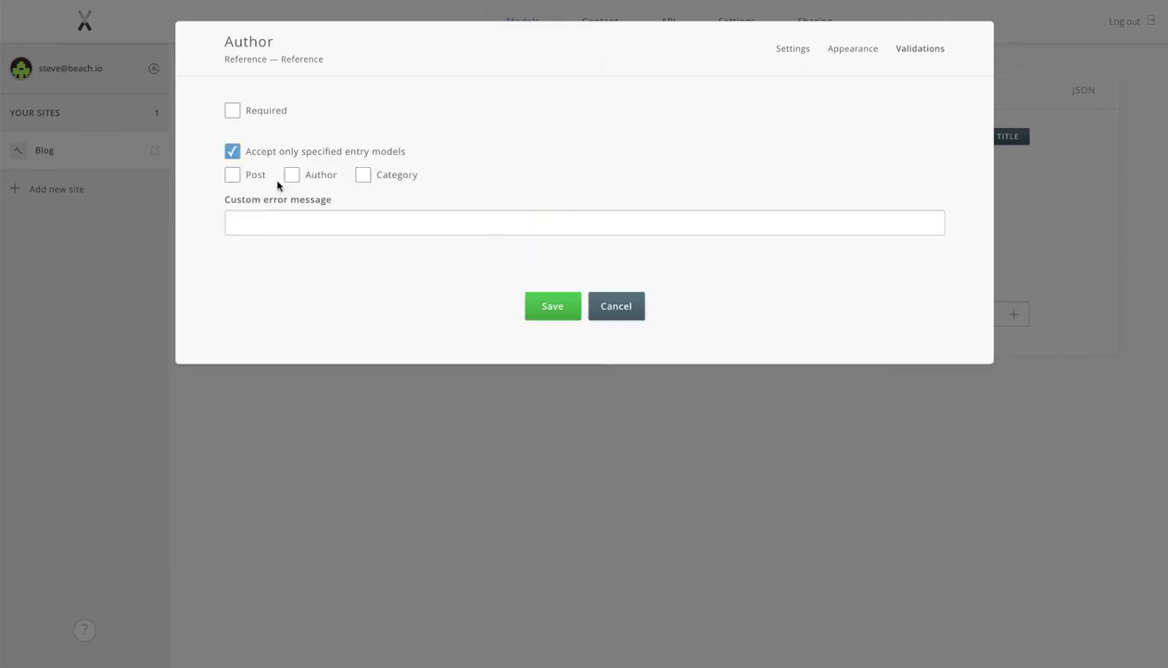
{"action": "left_click", "coordinate": [292, 175]}
{"action": "left_click", "coordinate": [542, 309]}
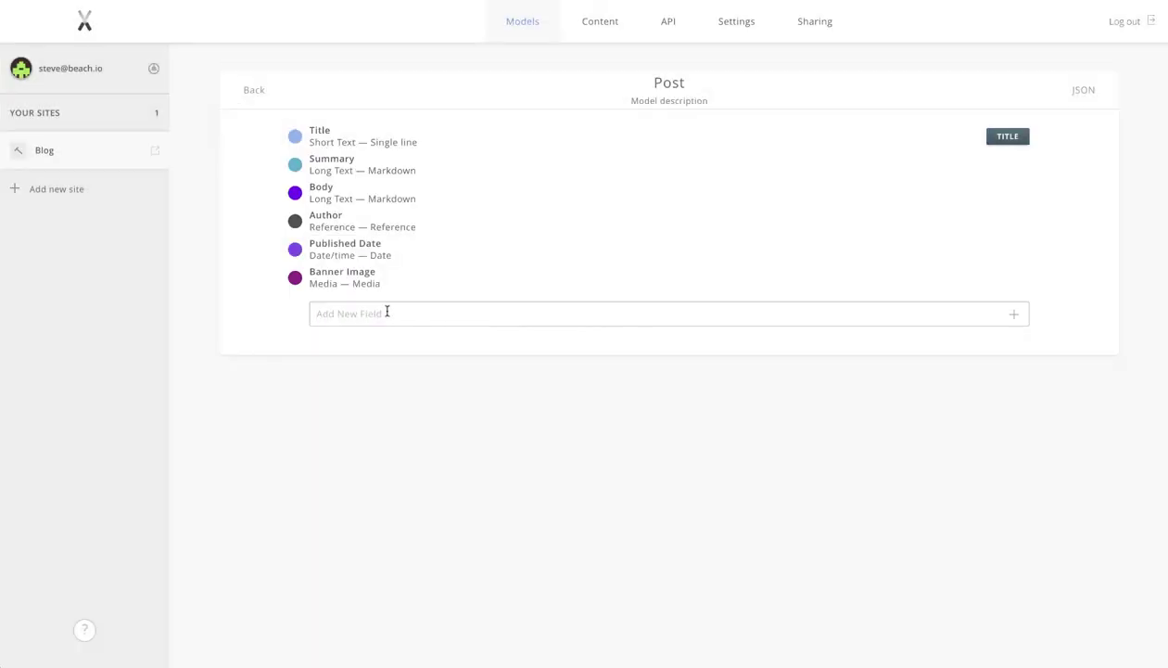
- Add a Category Reference field that accepts only Category entries
{"action": "left_click", "coordinate": [388, 313]}
{"action": "type", "text": "Category"}
{"action": "key", "text": "Return"}
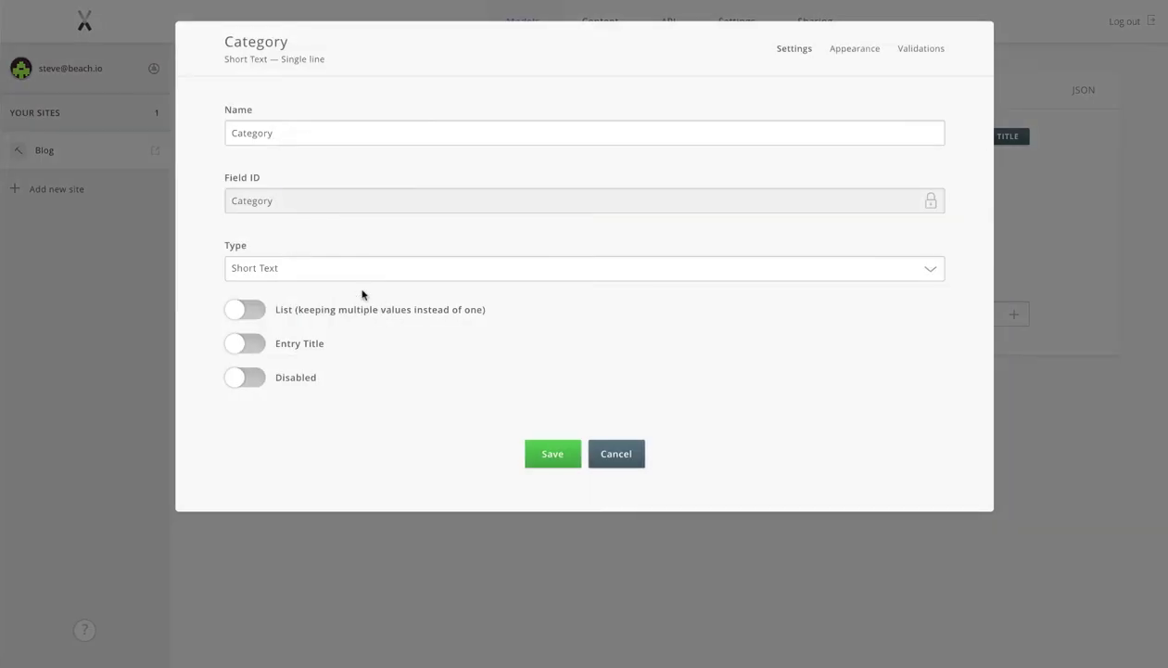
{"action": "left_click", "coordinate": [269, 274]}
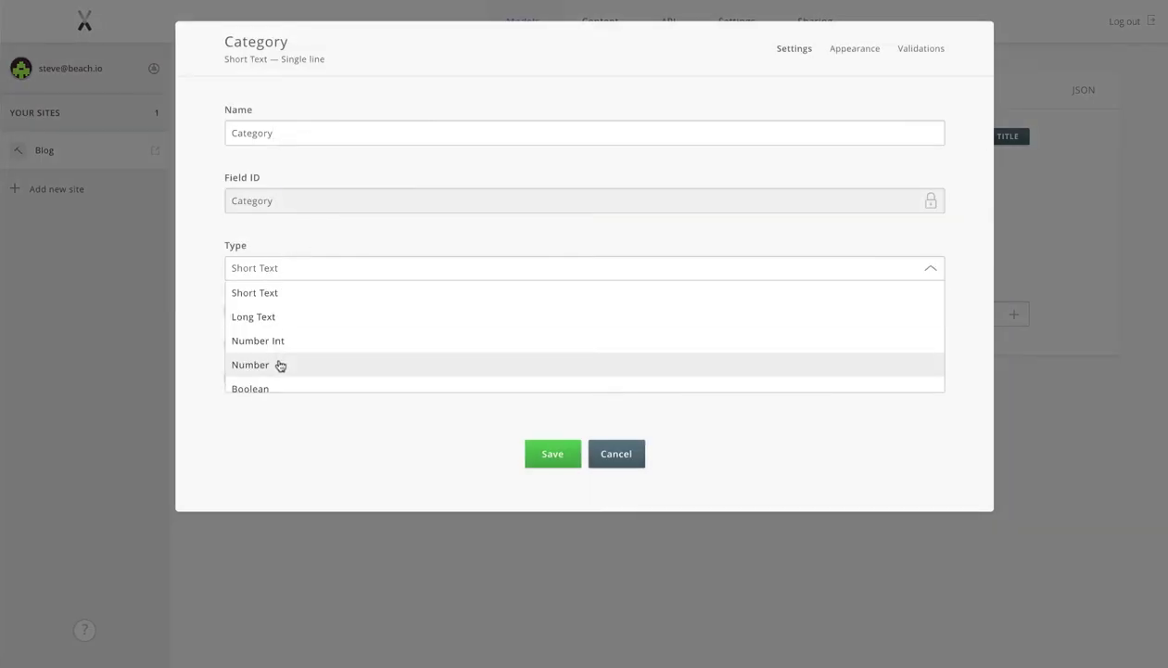
{"action": "scroll", "coordinate": [274, 365], "scroll_direction": "down", "scroll_amount": 2}
{"action": "left_click", "coordinate": [269, 381]}
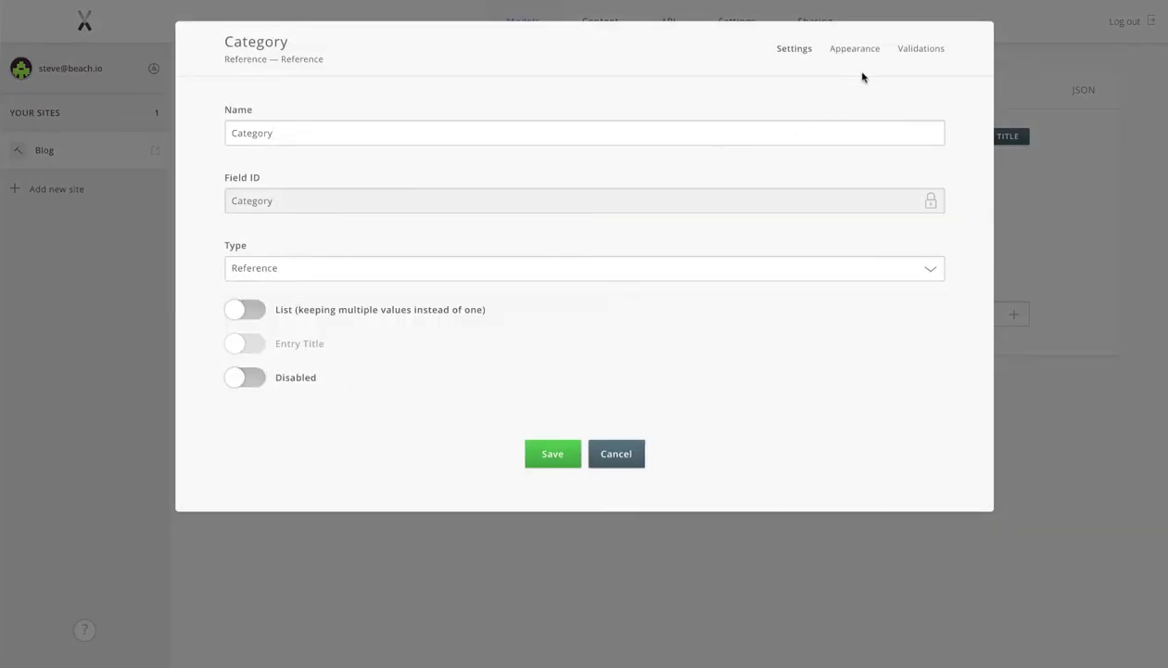
{"action": "left_click", "coordinate": [910, 48]}
{"action": "left_click", "coordinate": [327, 153]}
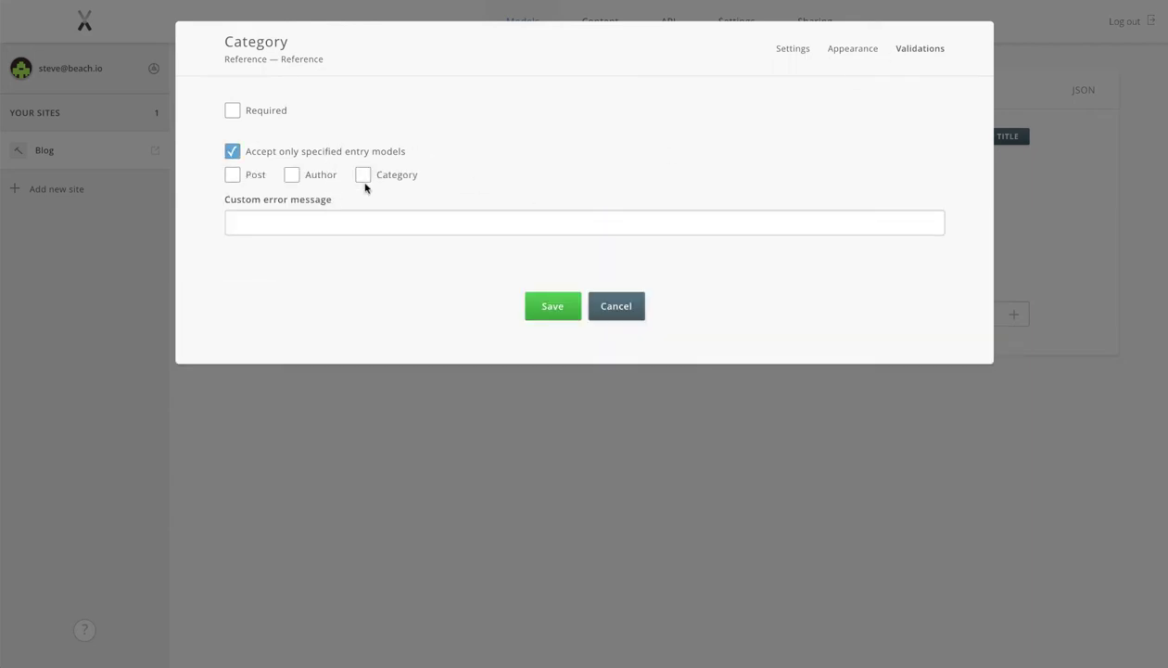
{"action": "left_click", "coordinate": [363, 175]}
{"action": "left_click", "coordinate": [549, 314]}
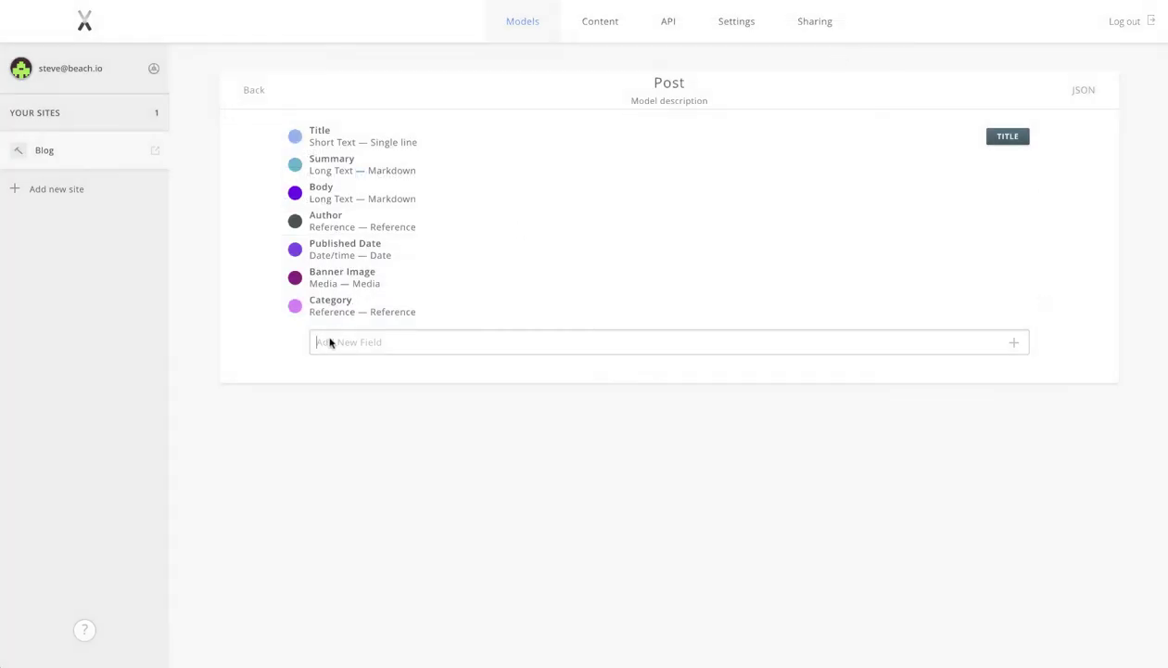
- Add a Tags text field allowing multiple values with Single line appearance
{"action": "left_click", "coordinate": [330, 342]}
{"action": "type", "text": "Tags"}
{"action": "key", "text": "Return"}
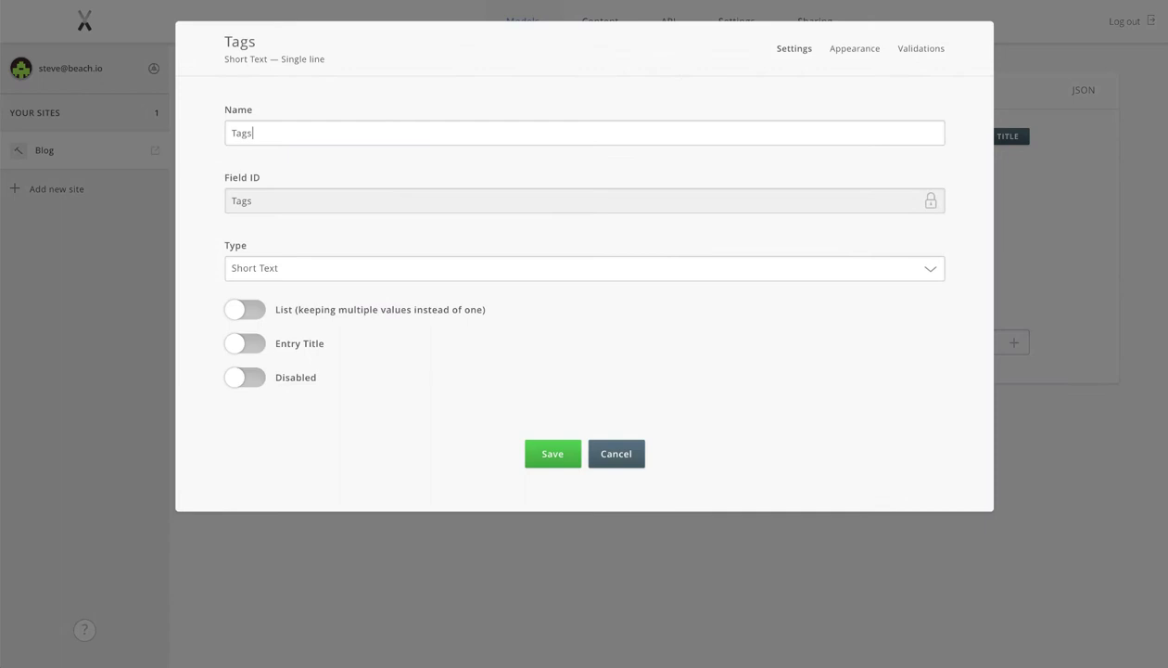
{"action": "left_click", "coordinate": [259, 321]}
{"action": "left_click", "coordinate": [851, 49]}
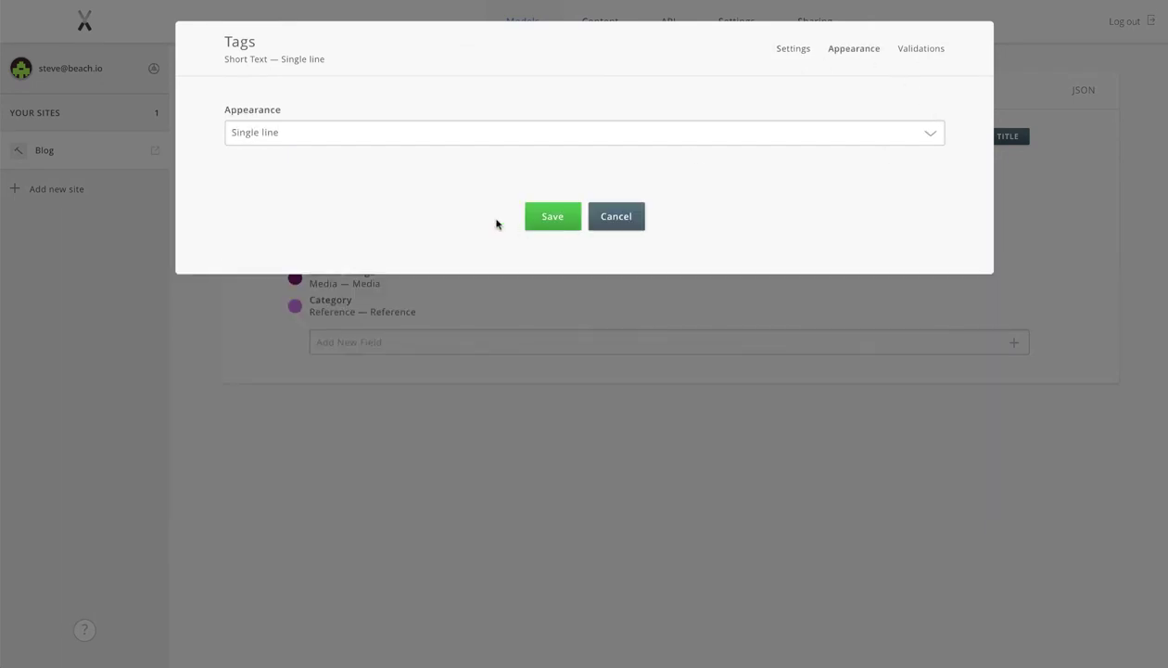
{"action": "left_click", "coordinate": [362, 139]}
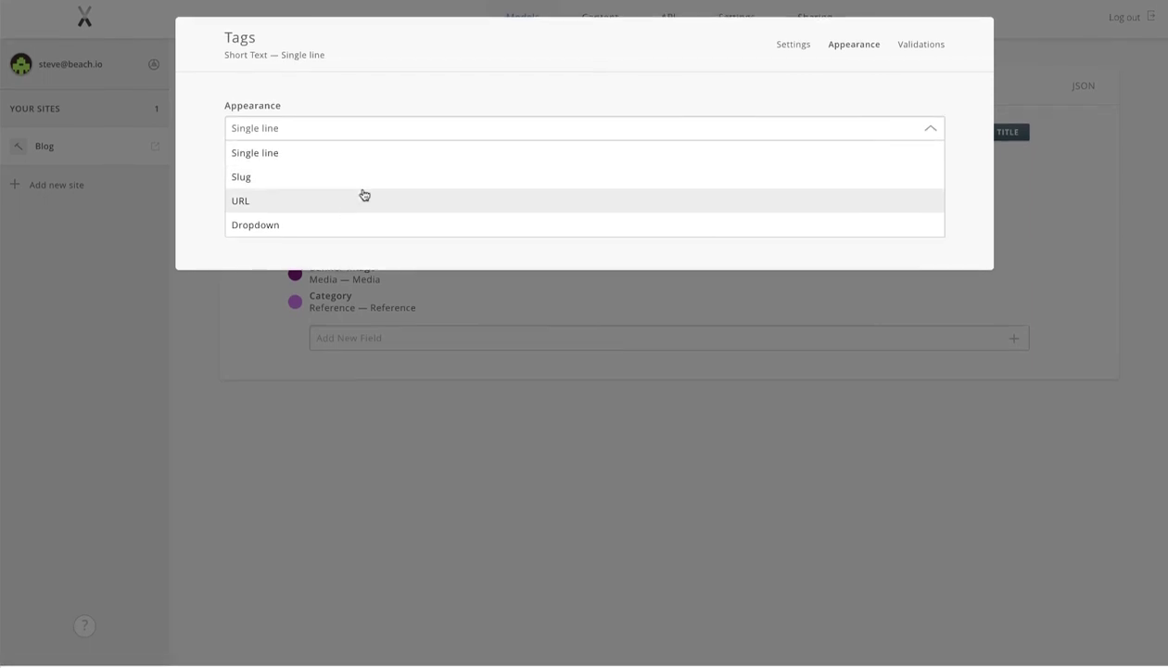
{"action": "left_click", "coordinate": [354, 160]}
{"action": "left_click", "coordinate": [565, 219]}
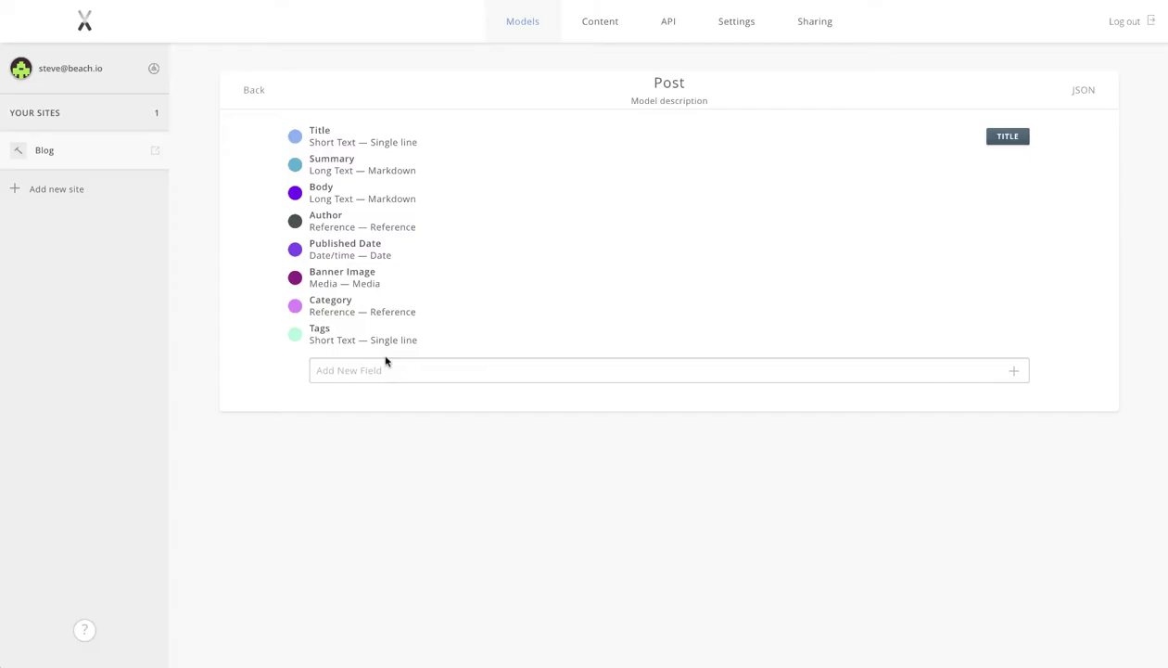
- Add a Thumbnail Image Media field that accepts only image files
{"action": "left_click", "coordinate": [386, 368]}
{"action": "type", "text": "Thumbnail Image"}
{"action": "key", "text": "Return"}
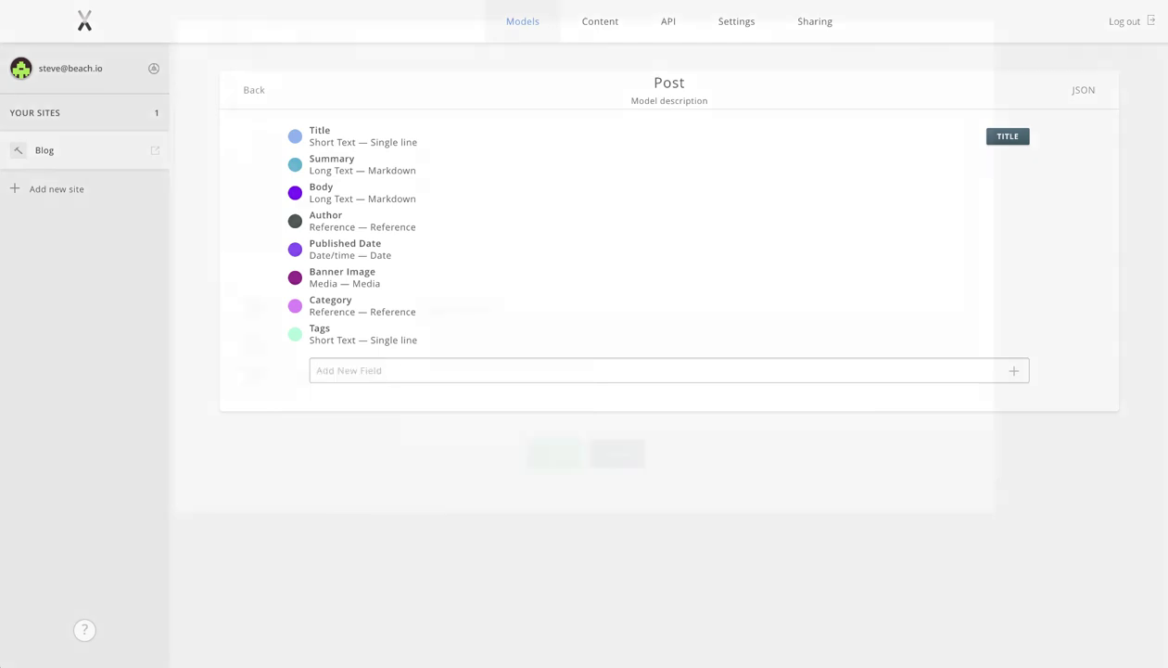
{"action": "left_click", "coordinate": [345, 268]}
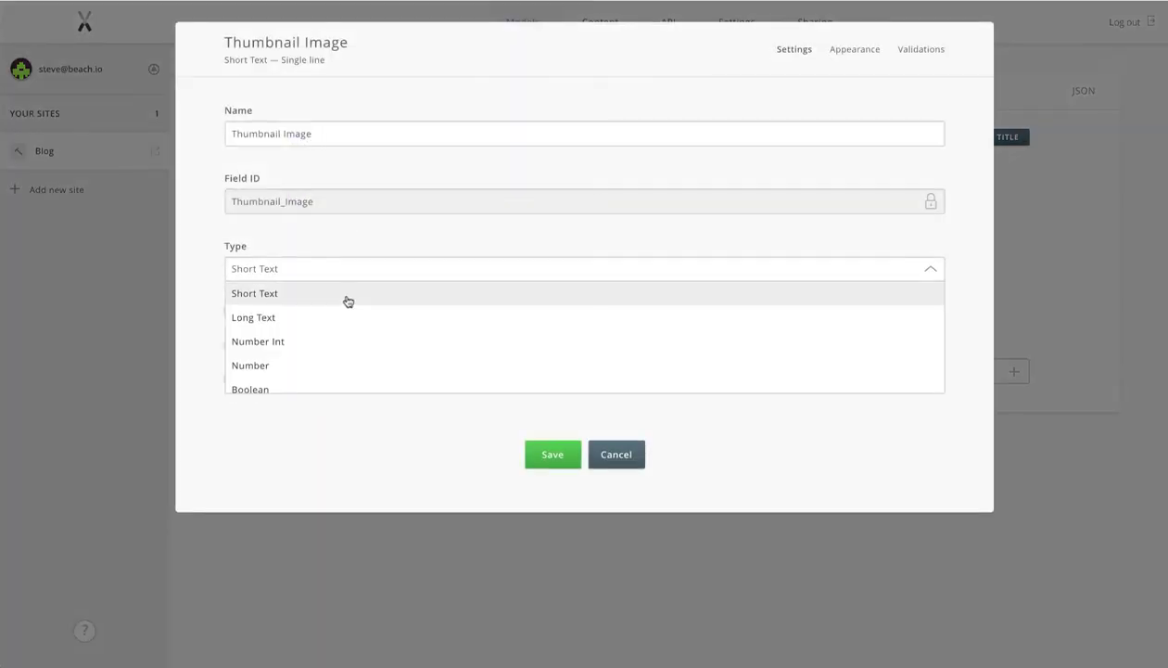
{"action": "scroll", "coordinate": [286, 370], "scroll_direction": "down", "scroll_amount": 2}
{"action": "left_click", "coordinate": [279, 356]}
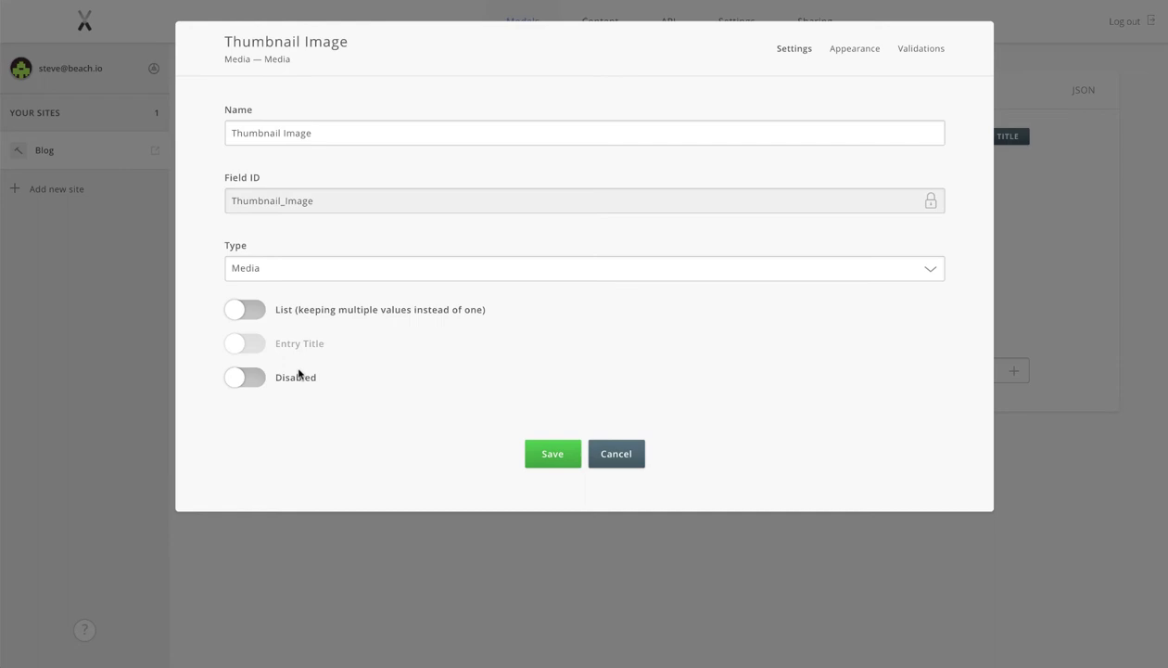
{"action": "left_click", "coordinate": [897, 51]}
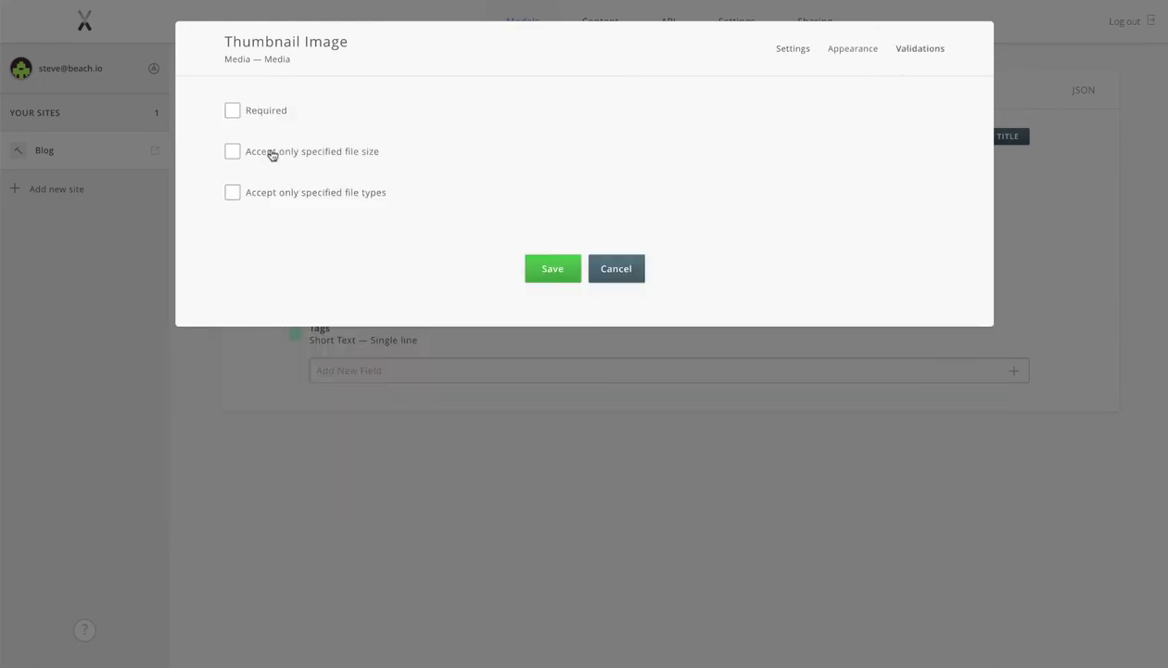
{"action": "left_click", "coordinate": [278, 196]}
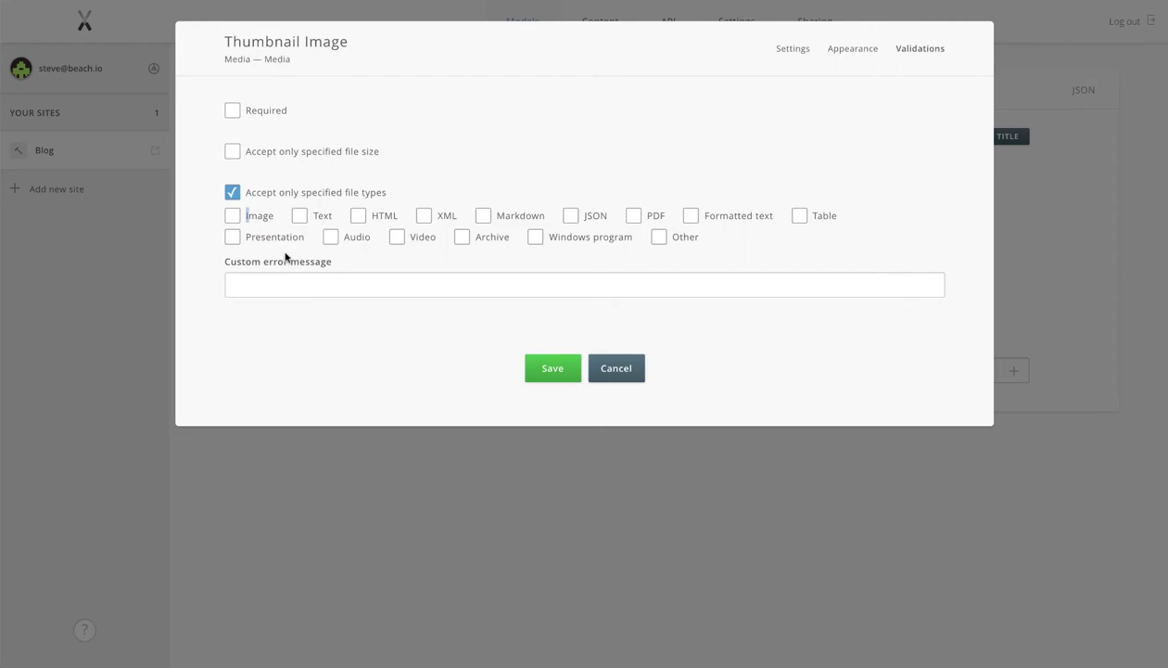
{"action": "left_click", "coordinate": [237, 219]}
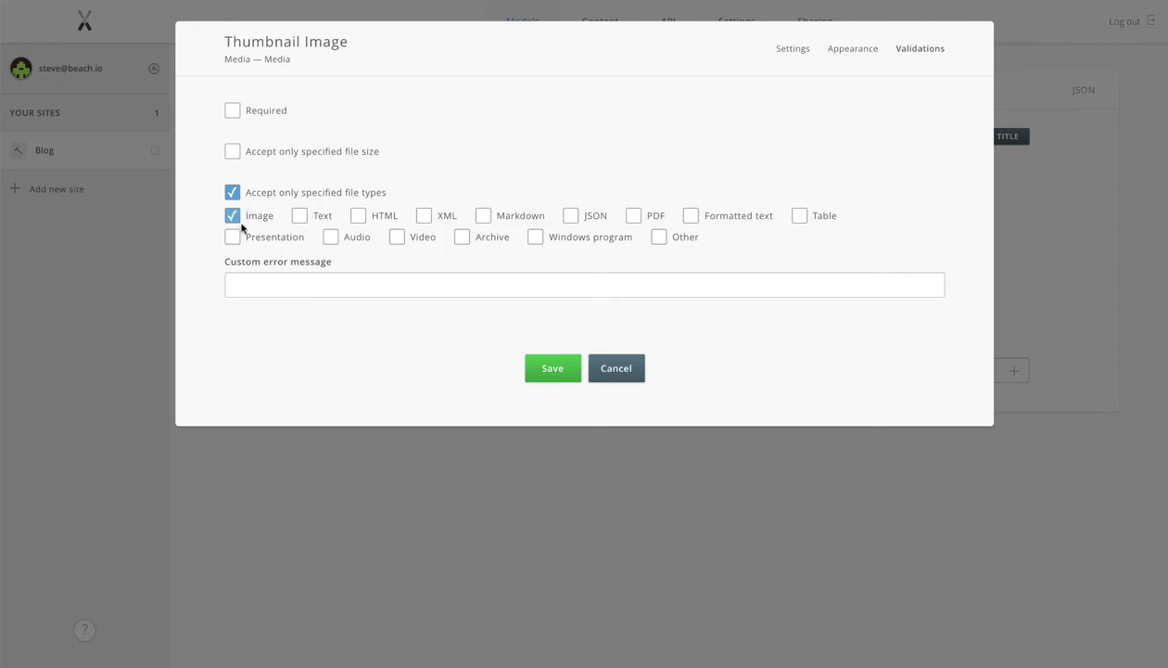
{"action": "left_click", "coordinate": [550, 369]}
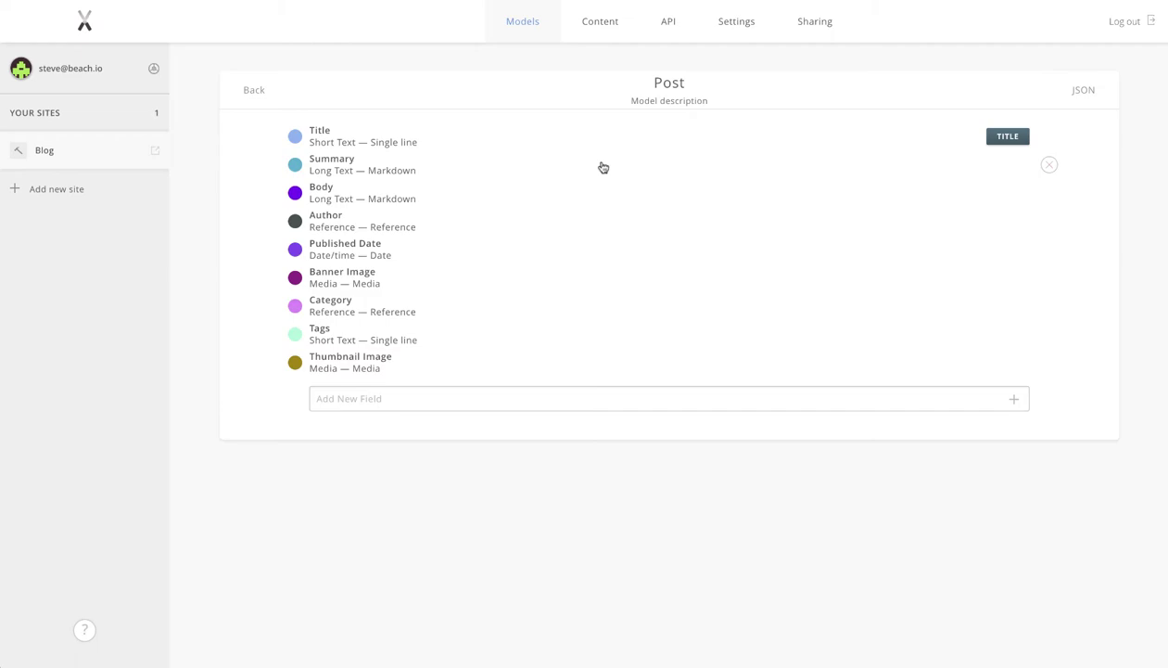
- Review the Post model's JSON definition, then return to its field list
{"action": "left_click", "coordinate": [1082, 90]}
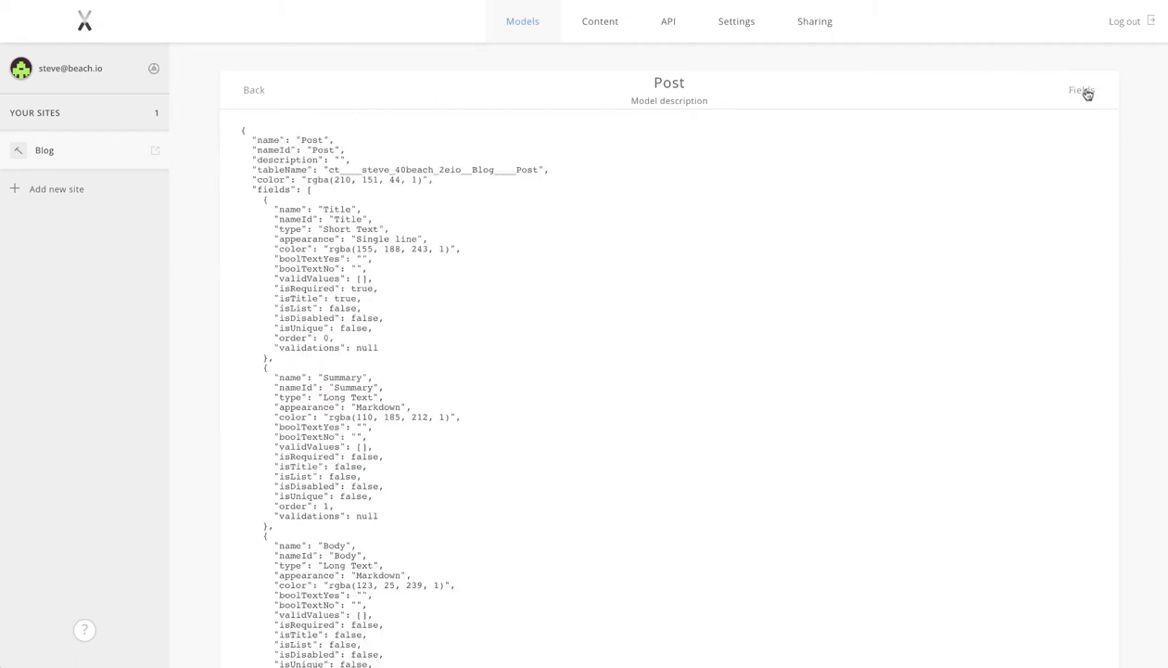
{"action": "scroll", "coordinate": [639, 363], "scroll_direction": "down", "scroll_amount": 3}
{"action": "scroll", "coordinate": [638, 364], "scroll_direction": "down", "scroll_amount": 5}
{"action": "scroll", "coordinate": [644, 357], "scroll_direction": "up", "scroll_amount": 10}
{"action": "left_click", "coordinate": [1090, 93]}
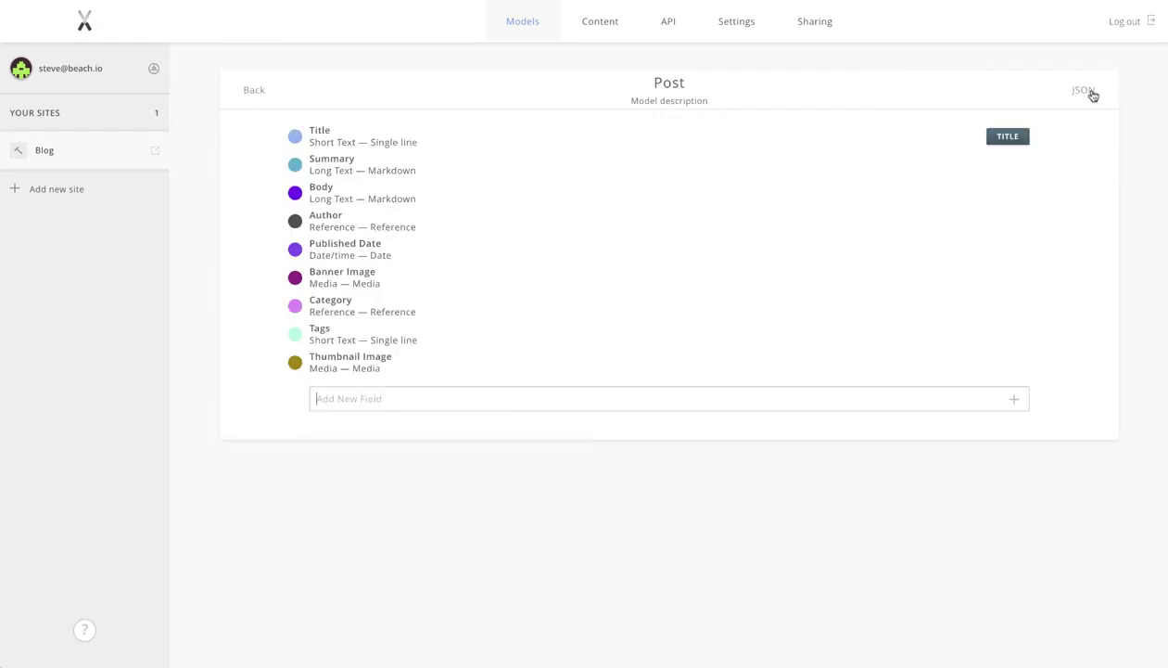
- Add a Name title field to the Author model
{"action": "left_click", "coordinate": [254, 92]}
{"action": "left_click", "coordinate": [319, 194]}
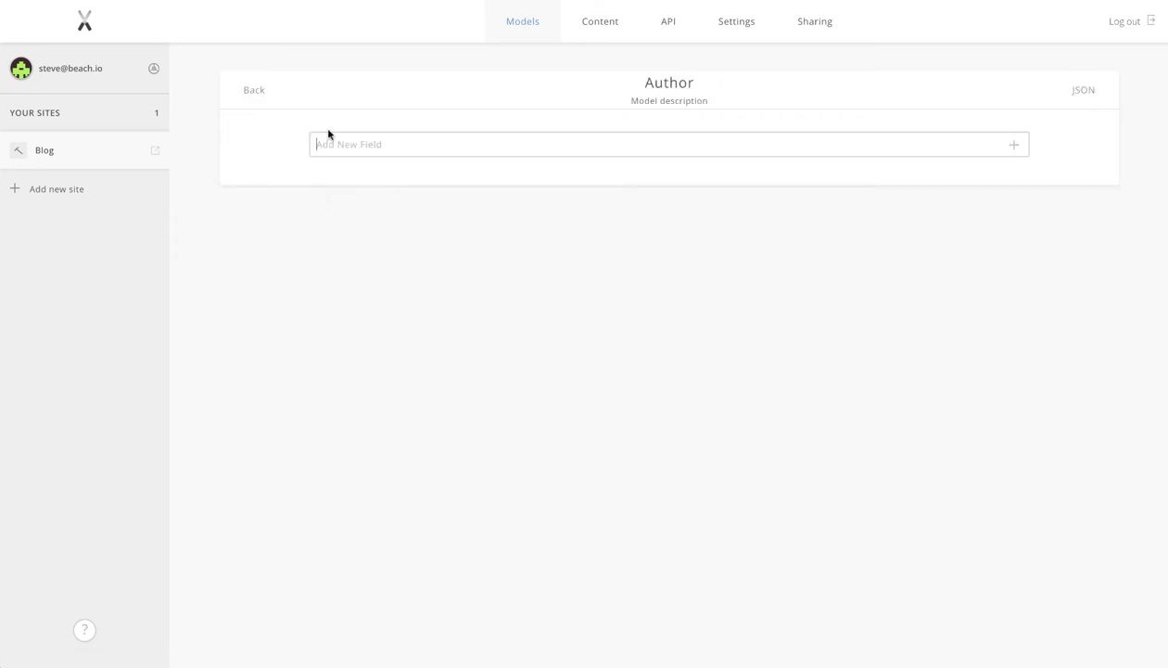
{"action": "type", "text": "Name"}
{"action": "key", "text": "Return"}
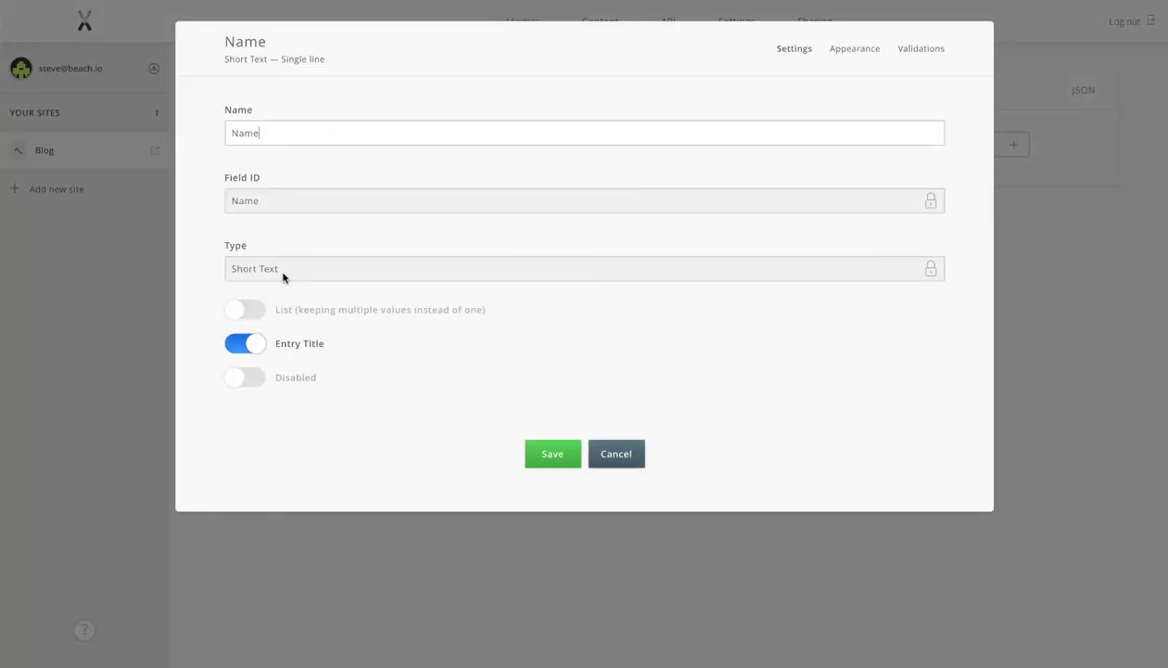
{"action": "left_click", "coordinate": [535, 452]}
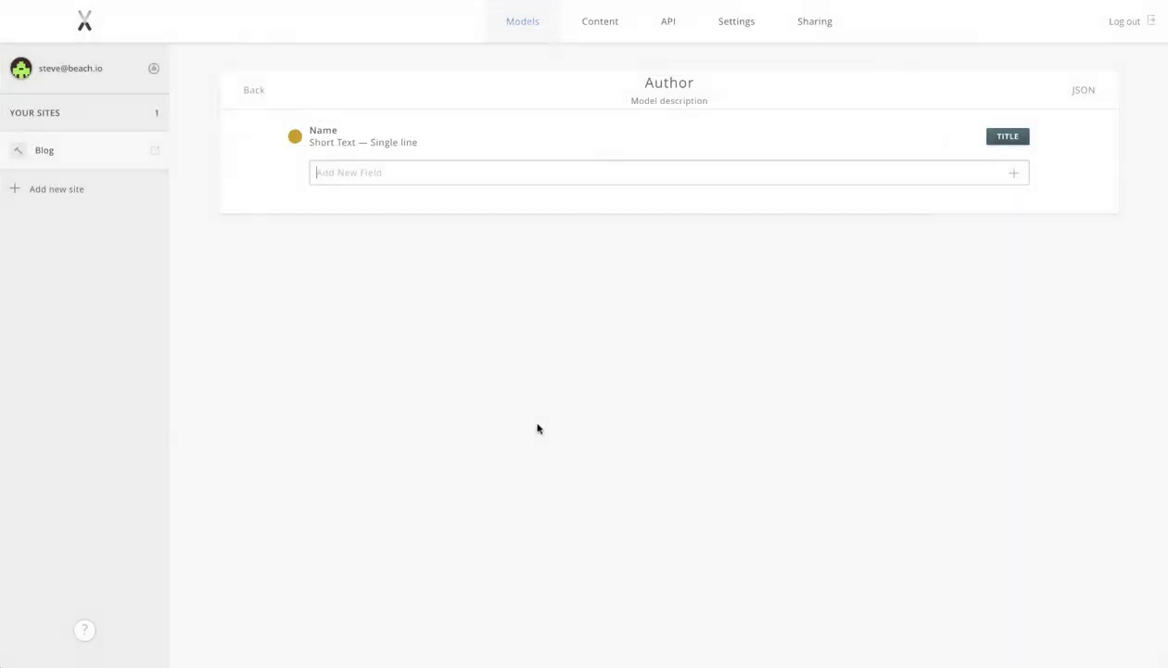
- Add an Image Media field to Author that accepts only image files
{"action": "left_click", "coordinate": [379, 162]}
{"action": "type", "text": "Image"}
{"action": "key", "text": "Return"}
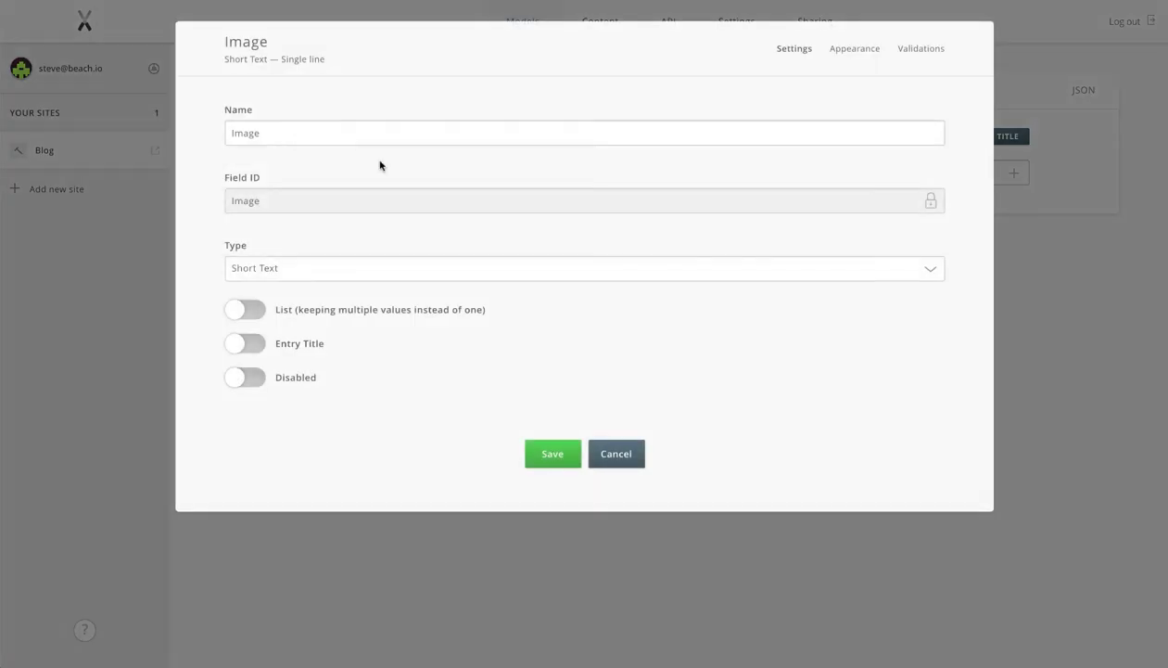
{"action": "left_click", "coordinate": [271, 267]}
{"action": "scroll", "coordinate": [269, 362], "scroll_direction": "down", "scroll_amount": 3}
{"action": "left_click", "coordinate": [269, 359]}
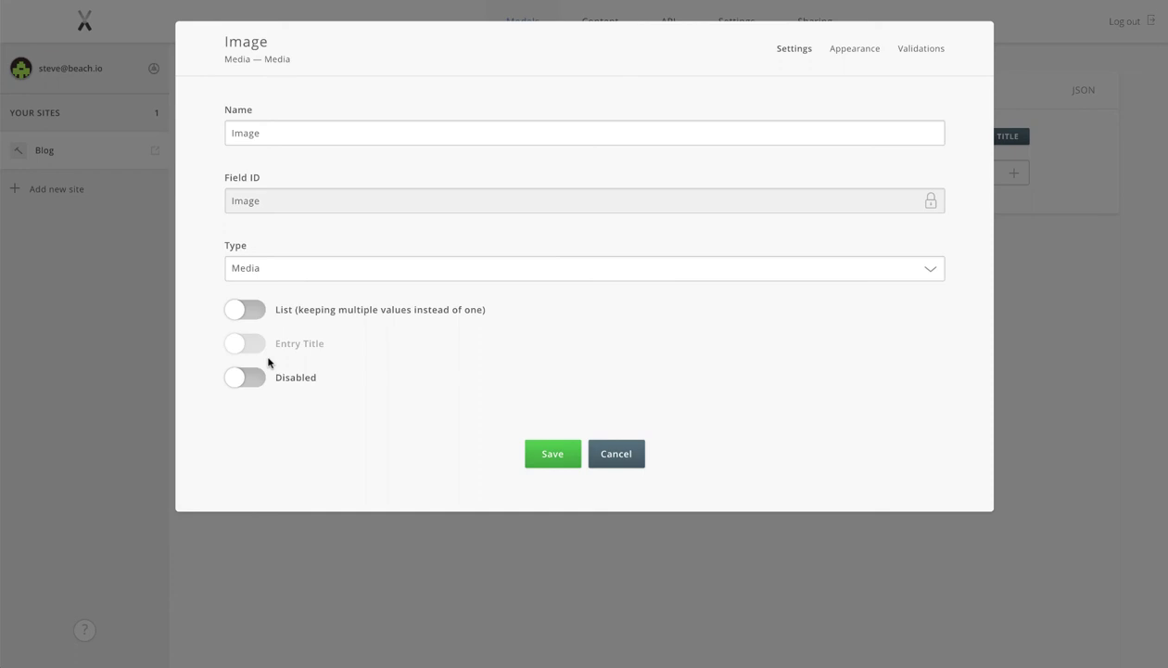
{"action": "left_click", "coordinate": [919, 48]}
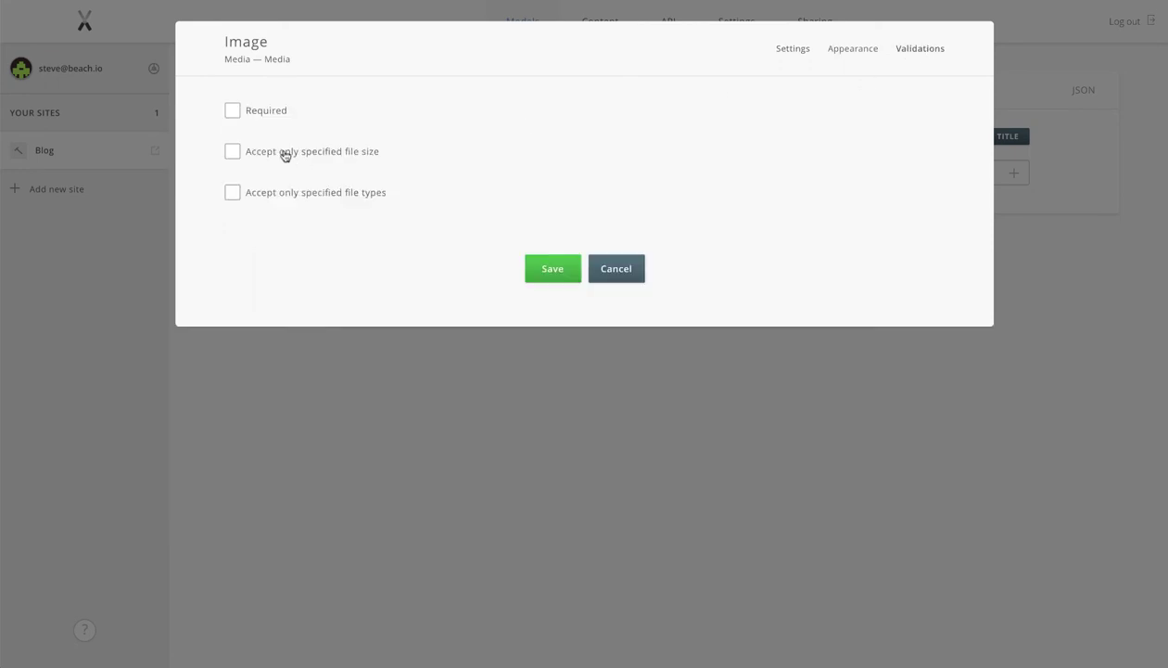
{"action": "left_click", "coordinate": [271, 193]}
{"action": "left_click", "coordinate": [232, 216]}
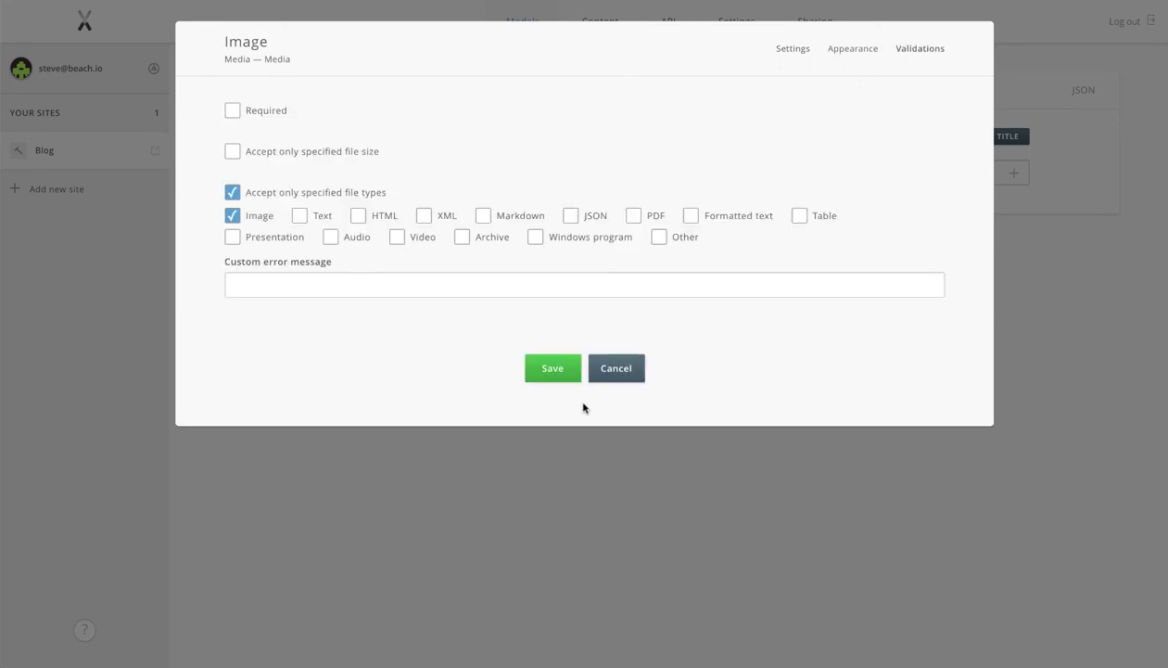
{"action": "left_click", "coordinate": [564, 372]}
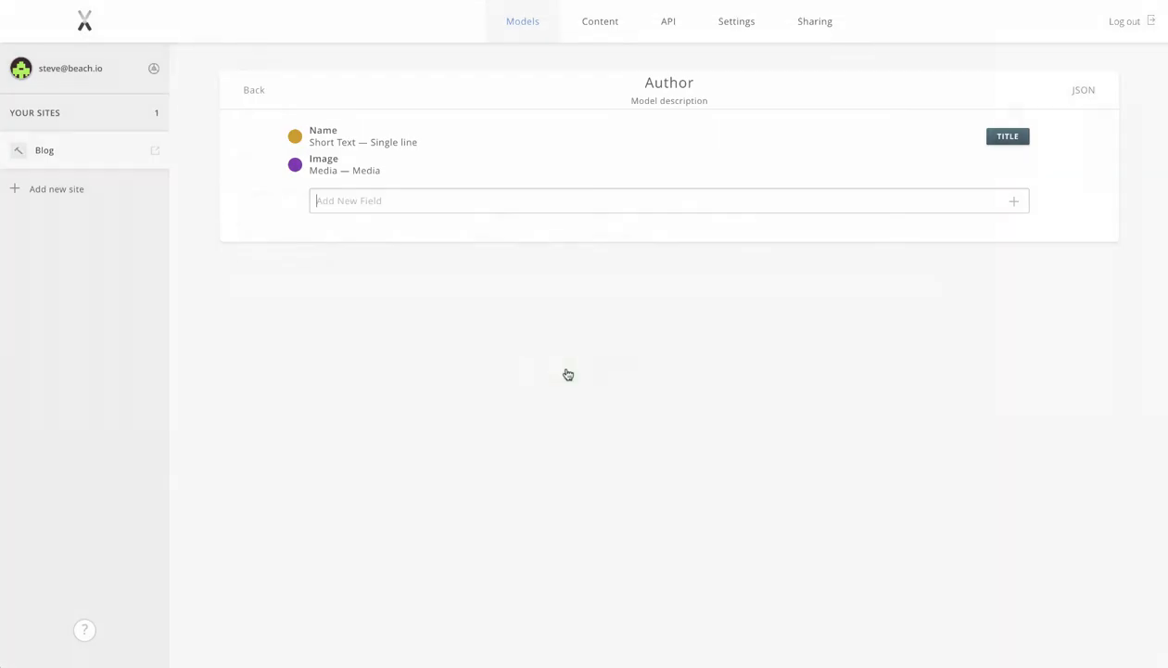
- Add a Name field to the Category model and return to the Models list
{"action": "left_click", "coordinate": [255, 93]}
{"action": "left_click", "coordinate": [353, 225]}
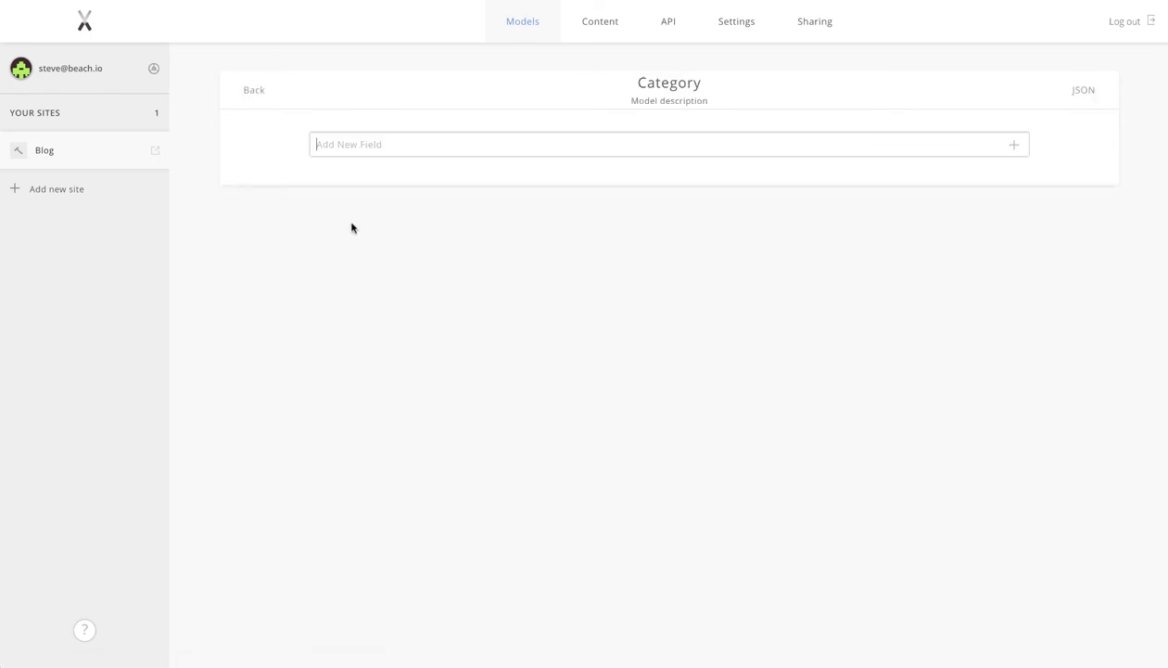
{"action": "left_click", "coordinate": [327, 144]}
{"action": "type", "text": "Name"}
{"action": "key", "text": "Return"}
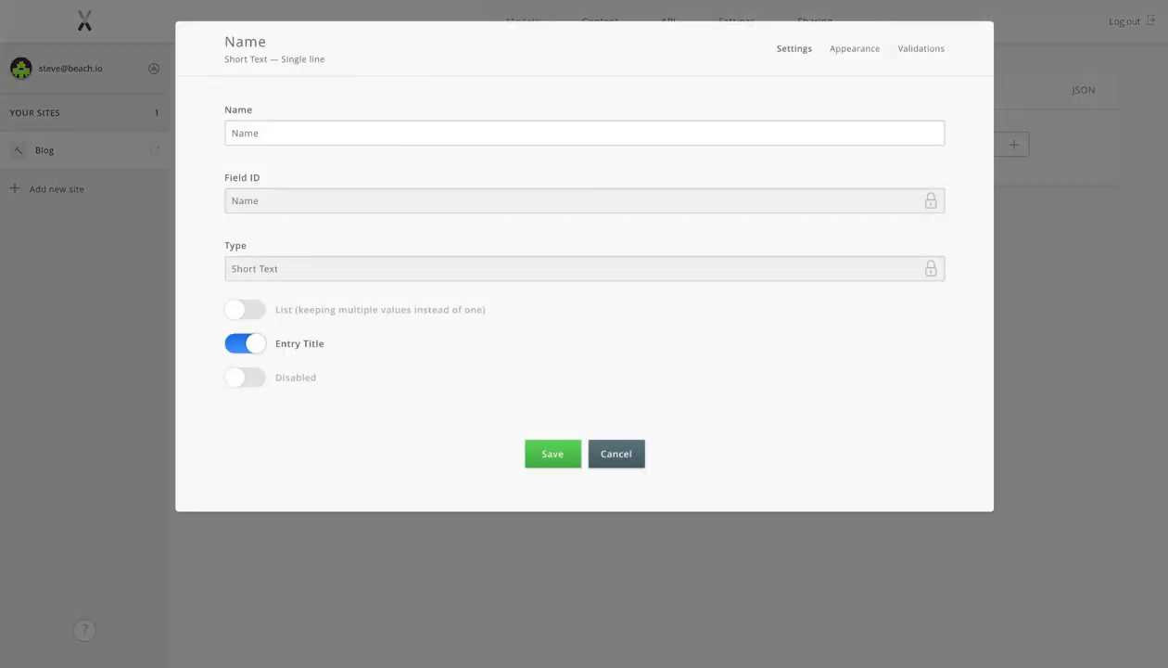
{"action": "left_click", "coordinate": [917, 54]}
{"action": "left_click", "coordinate": [857, 49]}
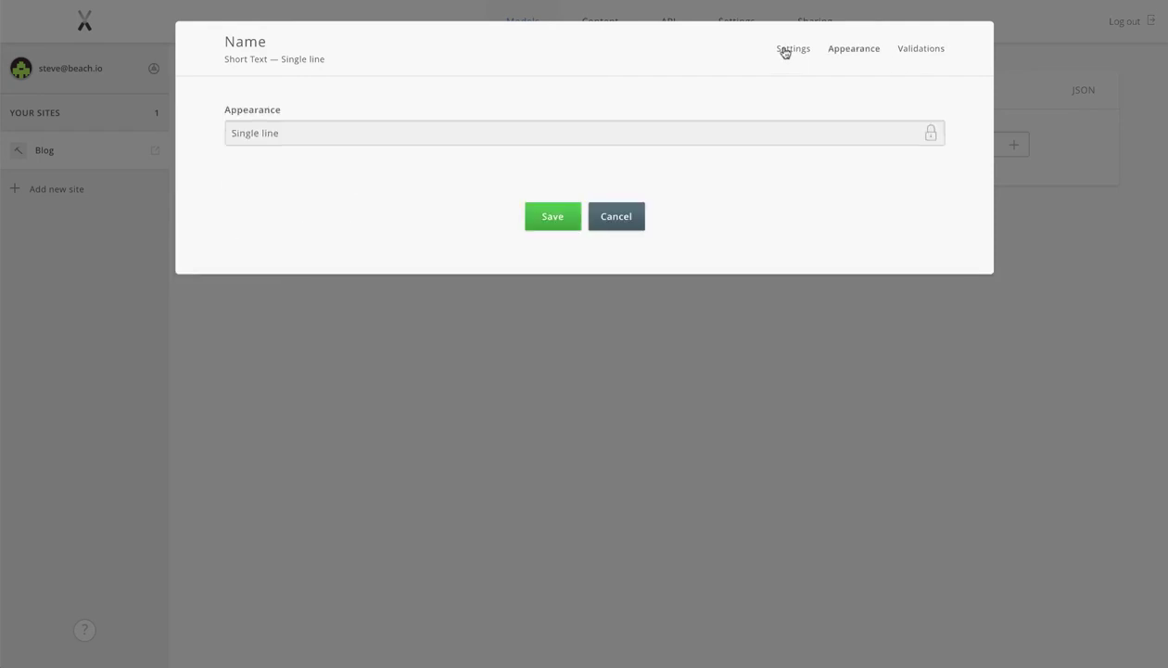
{"action": "left_click", "coordinate": [788, 49]}
{"action": "left_click", "coordinate": [551, 453]}
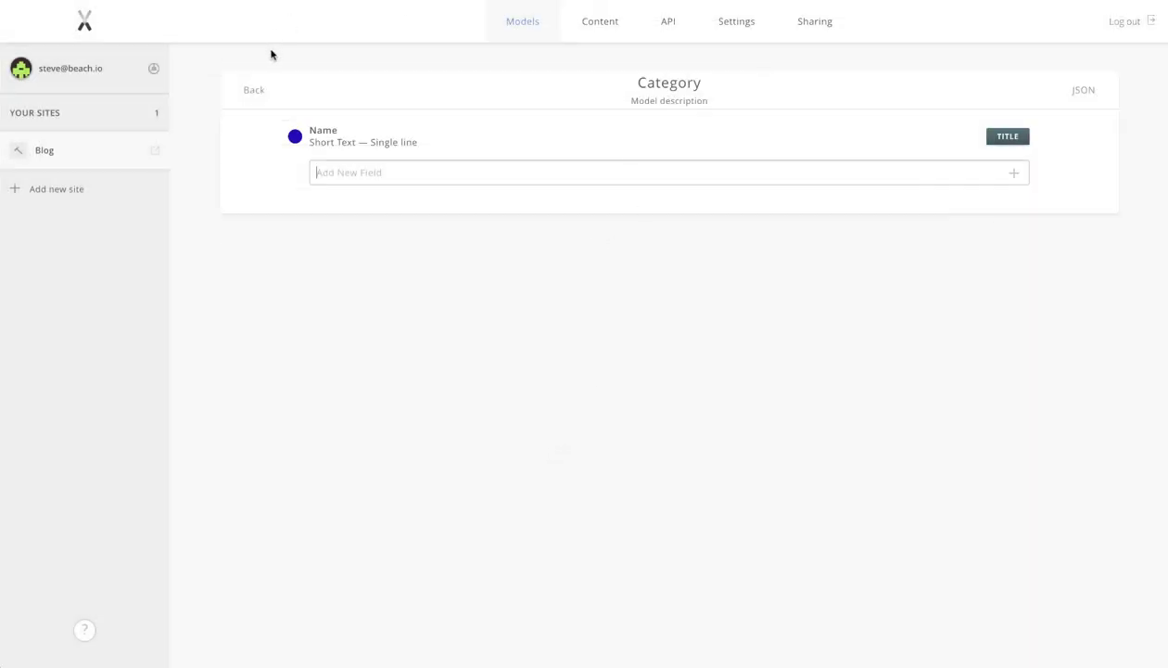
{"action": "left_click", "coordinate": [256, 91]}
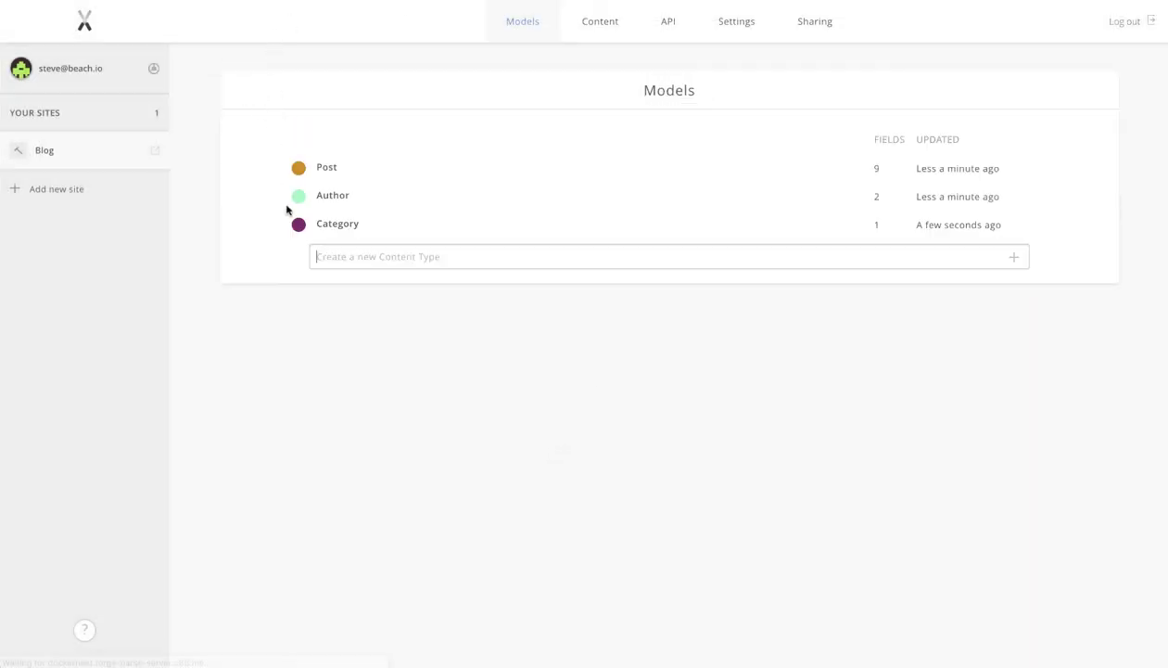
- Create a Hello World post in Content and open it for editing
{"action": "left_click", "coordinate": [614, 26]}
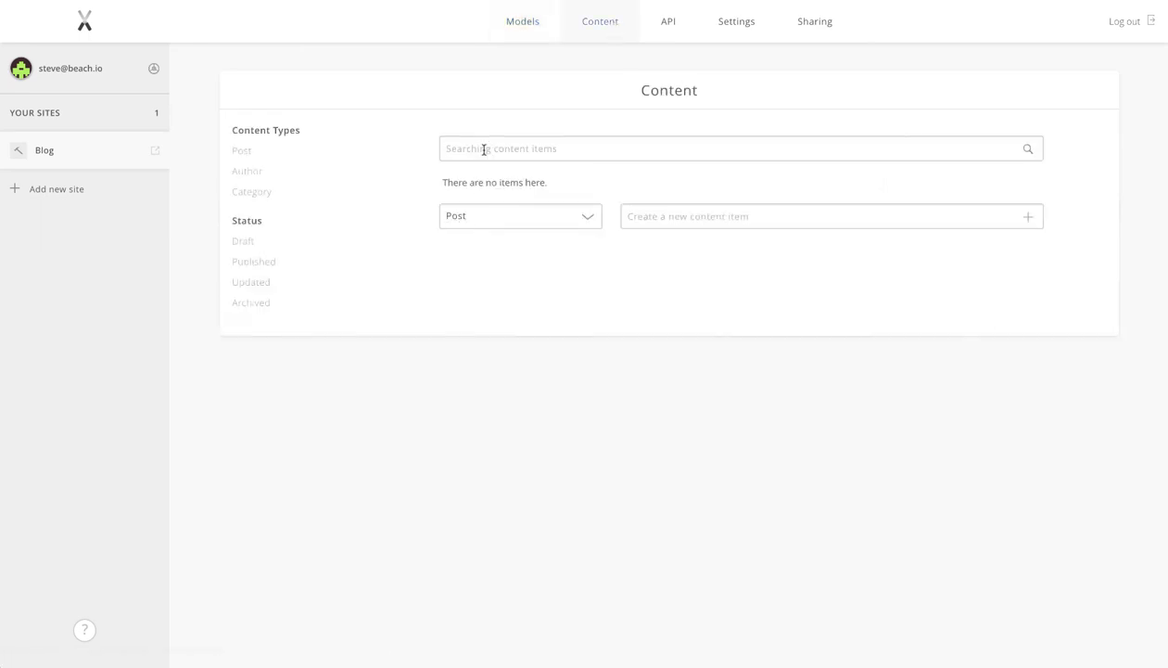
{"action": "left_click", "coordinate": [678, 216]}
{"action": "type", "text": "Hello World"}
{"action": "key", "text": "Return"}
{"action": "left_click", "coordinate": [517, 196]}
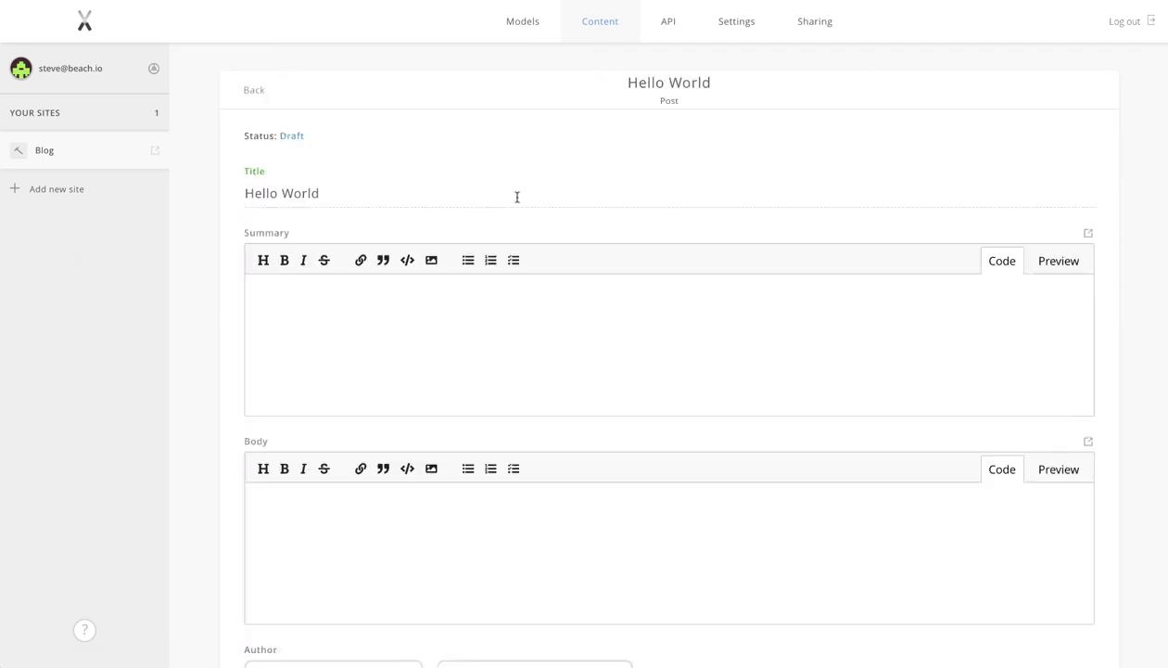
- Enter the summary 'This is my blog summary', correcting a typo
{"action": "type", "text": "This is my blog sum"}
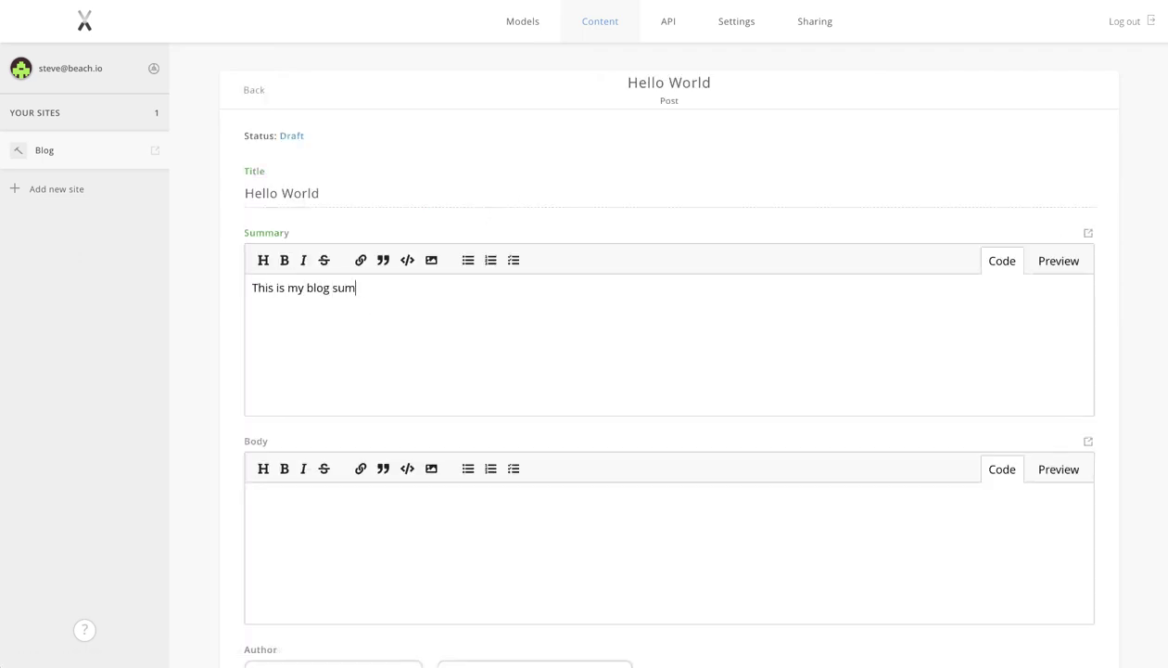
{"action": "key", "text": "Left"}
{"action": "key", "text": "Left"}
{"action": "key", "text": "Left"}
{"action": "type", "text": "m"}
{"action": "scroll", "coordinate": [334, 314], "scroll_direction": "down", "scroll_amount": 2}
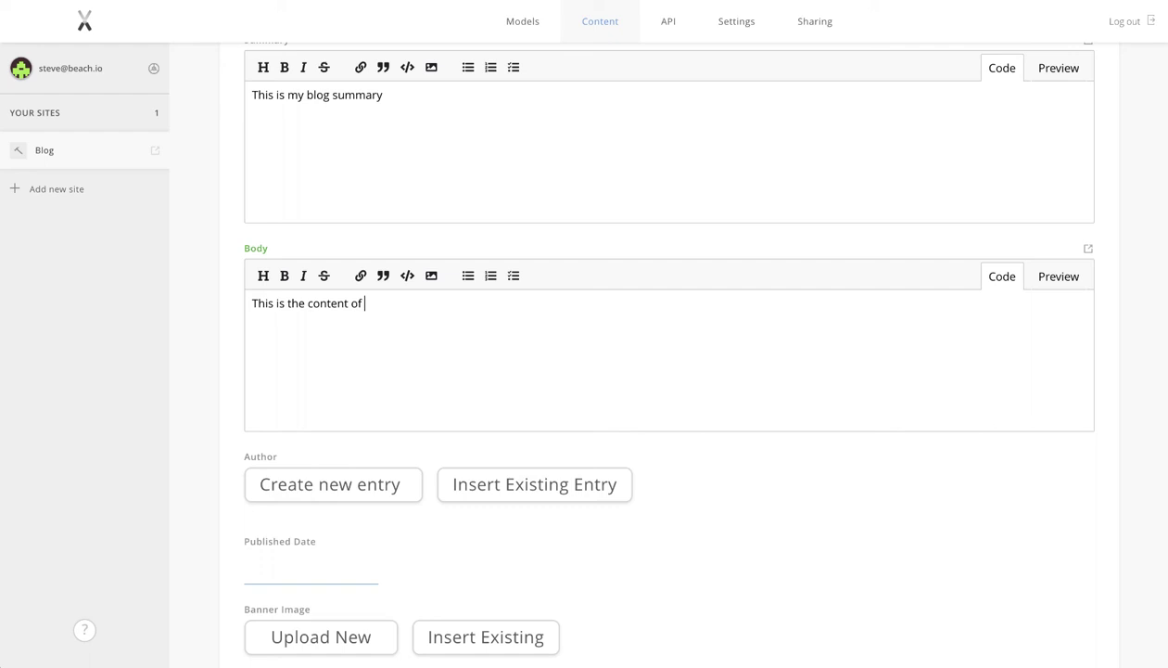
- Start a new entry under Author, choosing Author as its model
{"action": "type", "text": "my post"}
{"action": "scroll", "coordinate": [353, 303], "scroll_direction": "down", "scroll_amount": 2}
{"action": "left_click", "coordinate": [353, 336]}
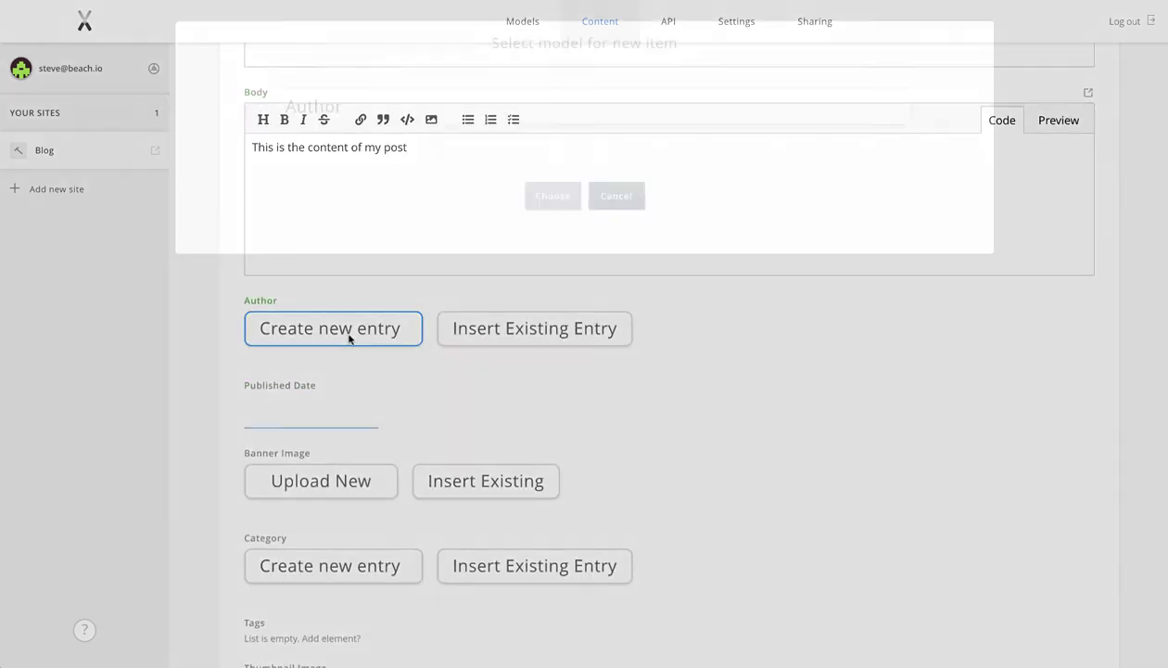
{"action": "left_click", "coordinate": [540, 195]}
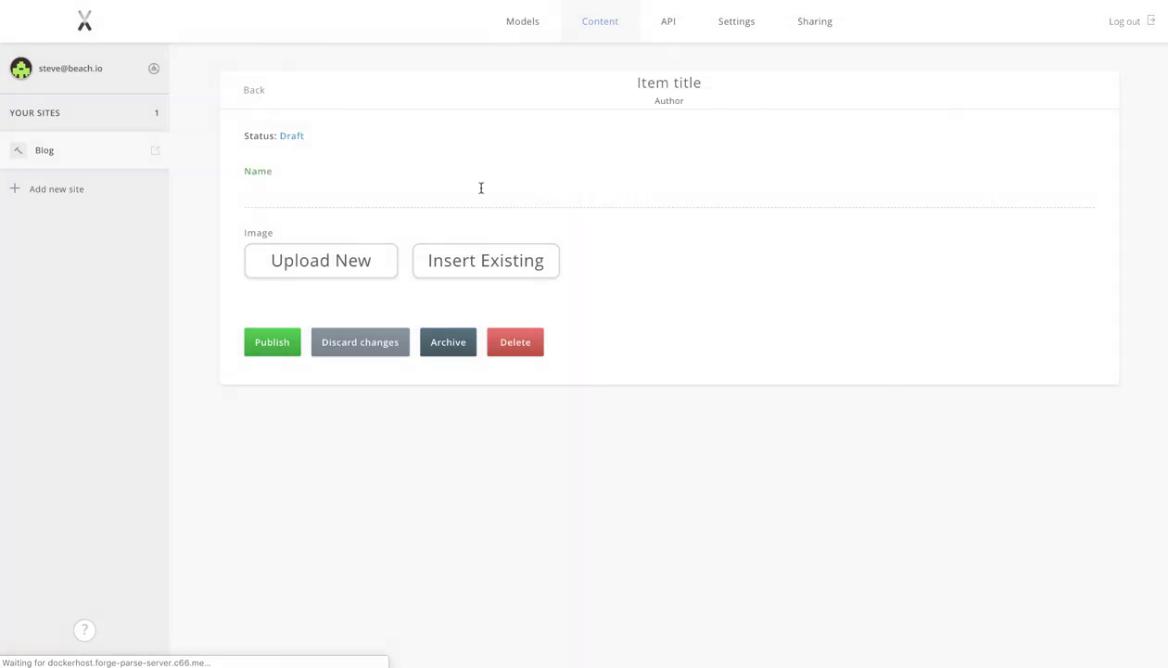
- Enter the author's full name, correcting typos and separating first and last name
{"action": "left_click", "coordinate": [331, 197]}
{"action": "type", "text": "SteveSc"}
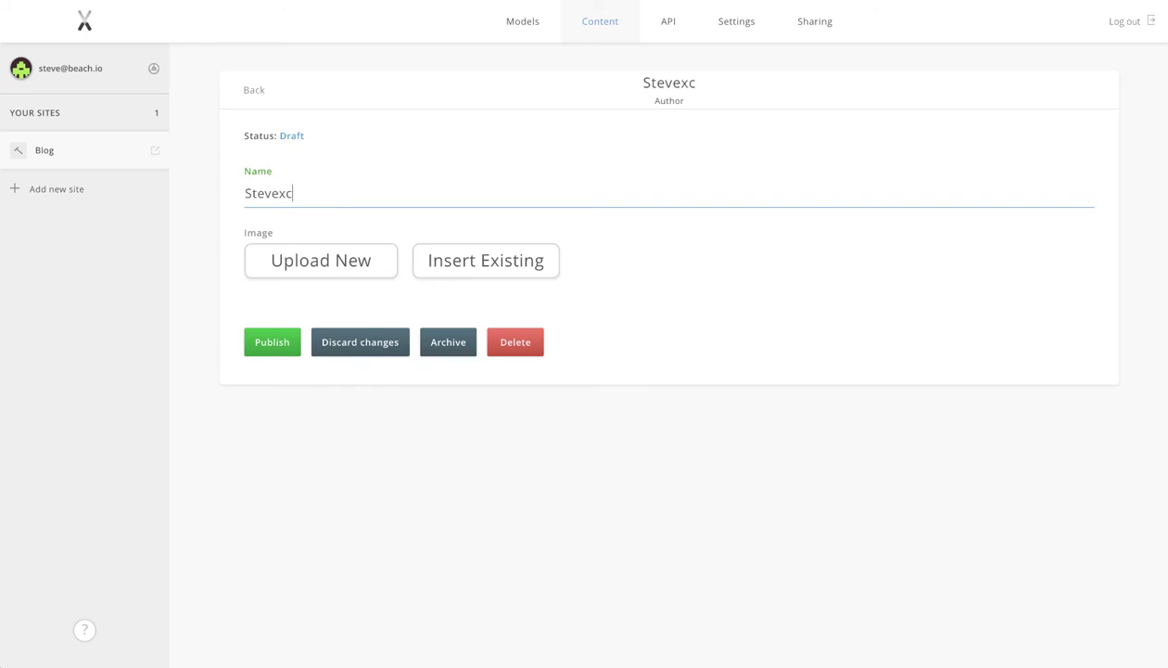
{"action": "key", "text": "BackSpace"}
{"action": "key", "text": "BackSpace"}
{"action": "type", "text": "S"}
{"action": "key", "text": "BackSpace"}
{"action": "type", "text": "Schofield"}
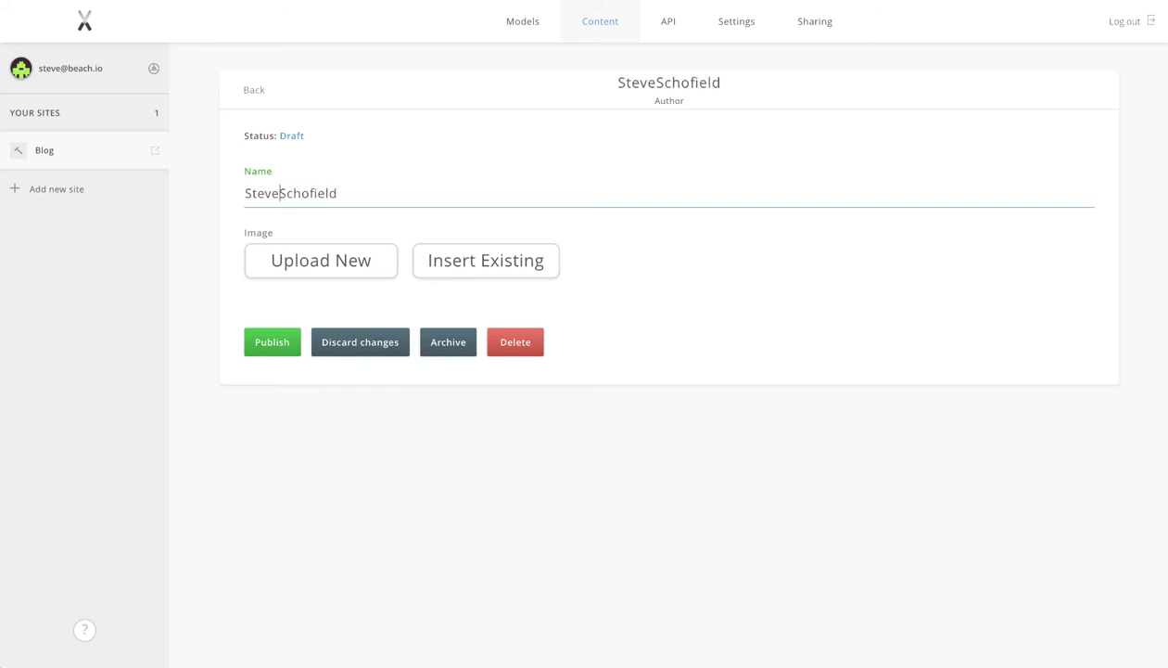
{"action": "left_click", "coordinate": [347, 257]}
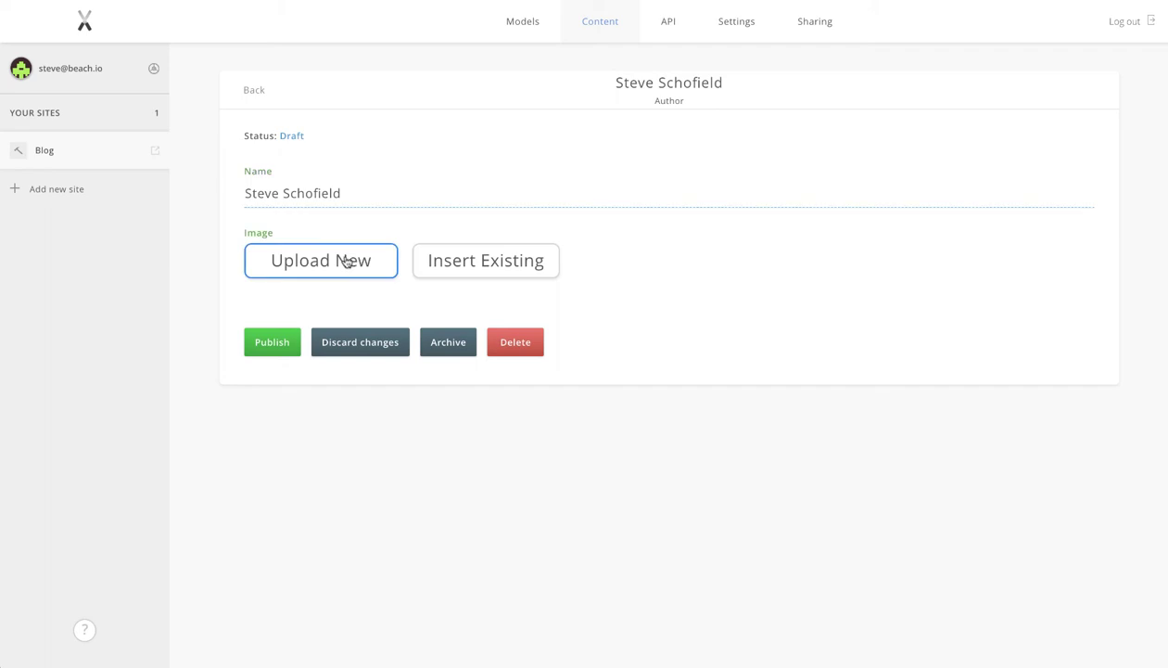
- Attach the existing avatar-ss image, publish the author, and return to the content list
{"action": "left_click", "coordinate": [534, 273]}
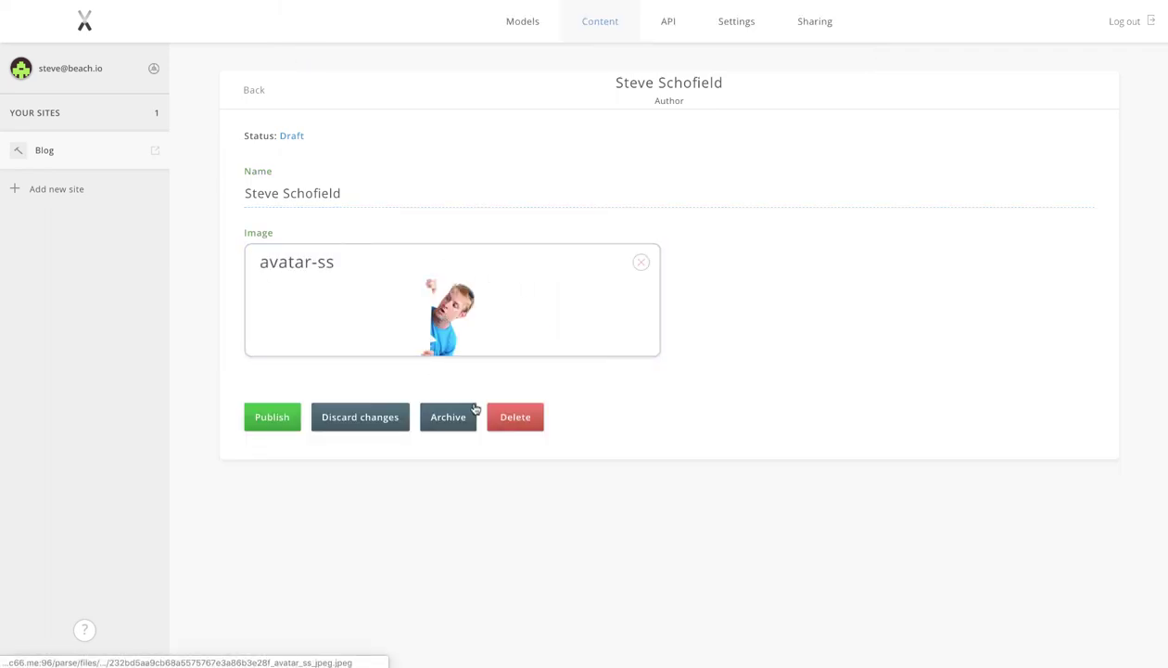
{"action": "left_click", "coordinate": [276, 417]}
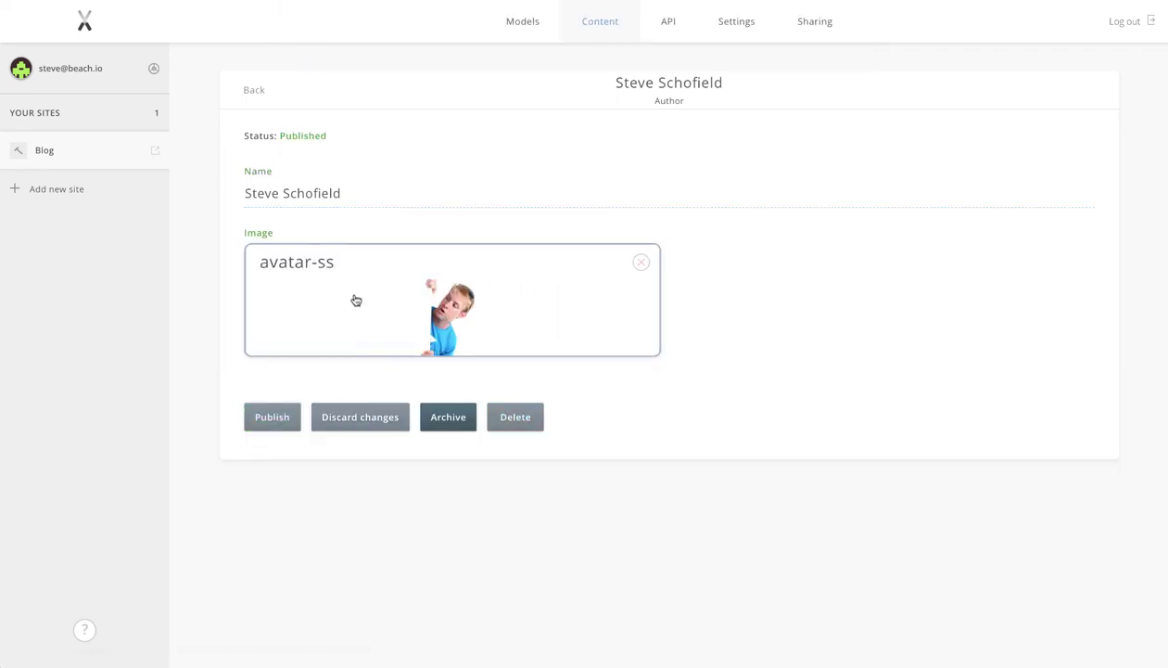
{"action": "left_click", "coordinate": [251, 91]}
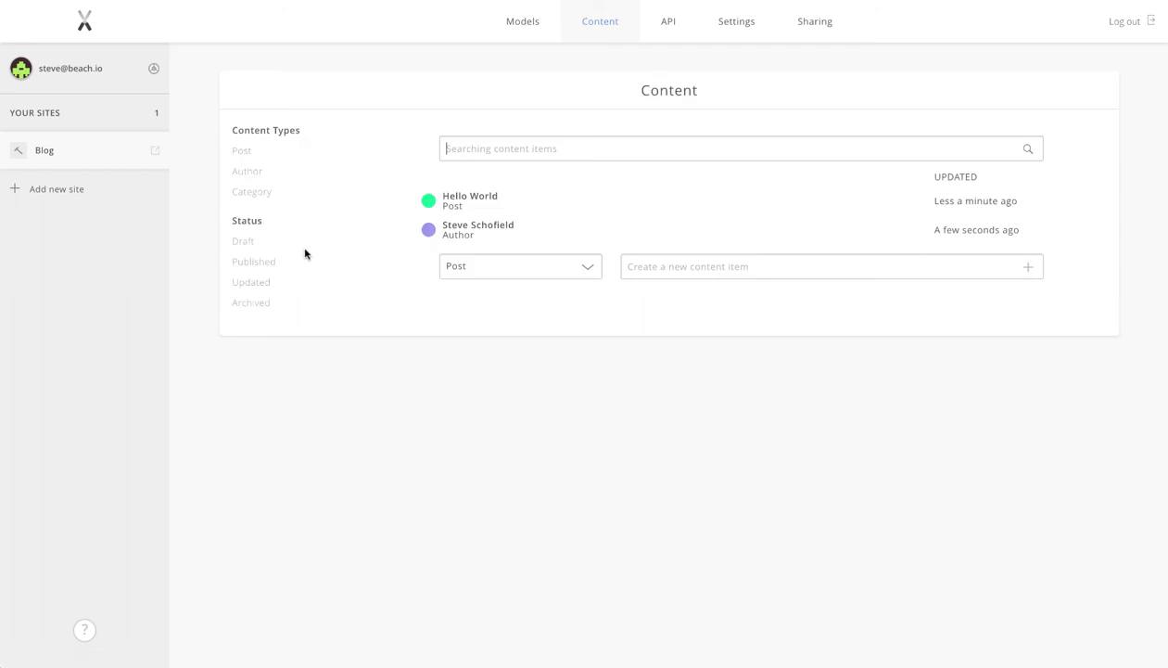
- In Hello World, add an empty tag row and set the published date to November 20, 2018
{"action": "left_click", "coordinate": [456, 203]}
{"action": "scroll", "coordinate": [333, 318], "scroll_direction": "down", "scroll_amount": 5}
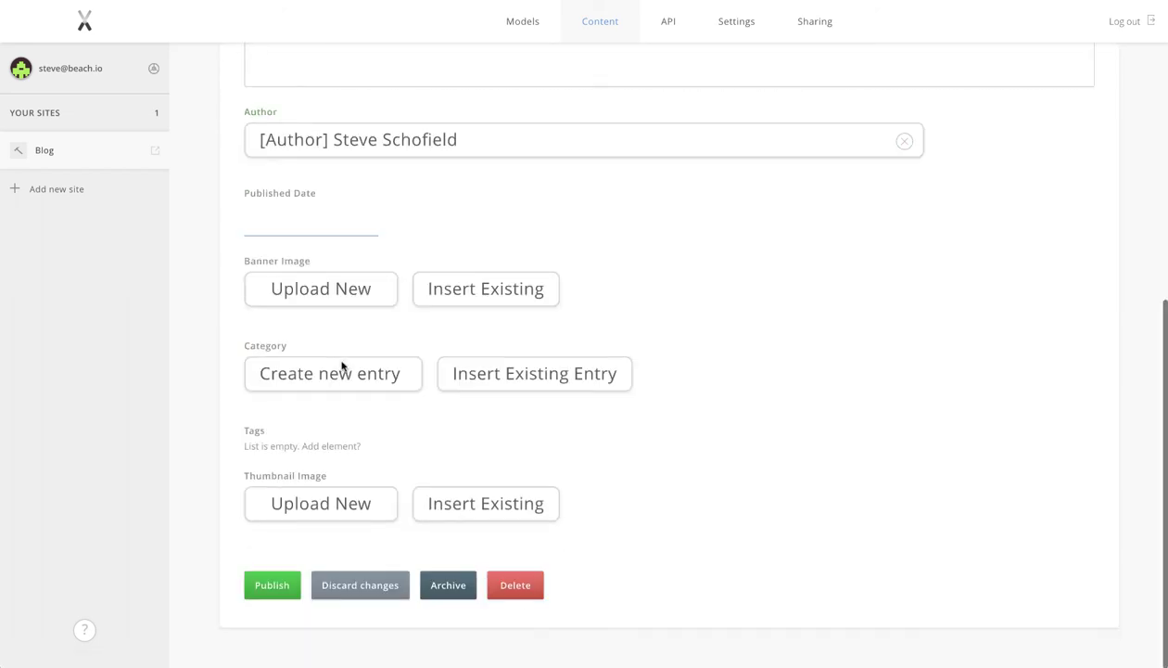
{"action": "left_click", "coordinate": [322, 454]}
{"action": "scroll", "coordinate": [376, 311], "scroll_direction": "up", "scroll_amount": 2}
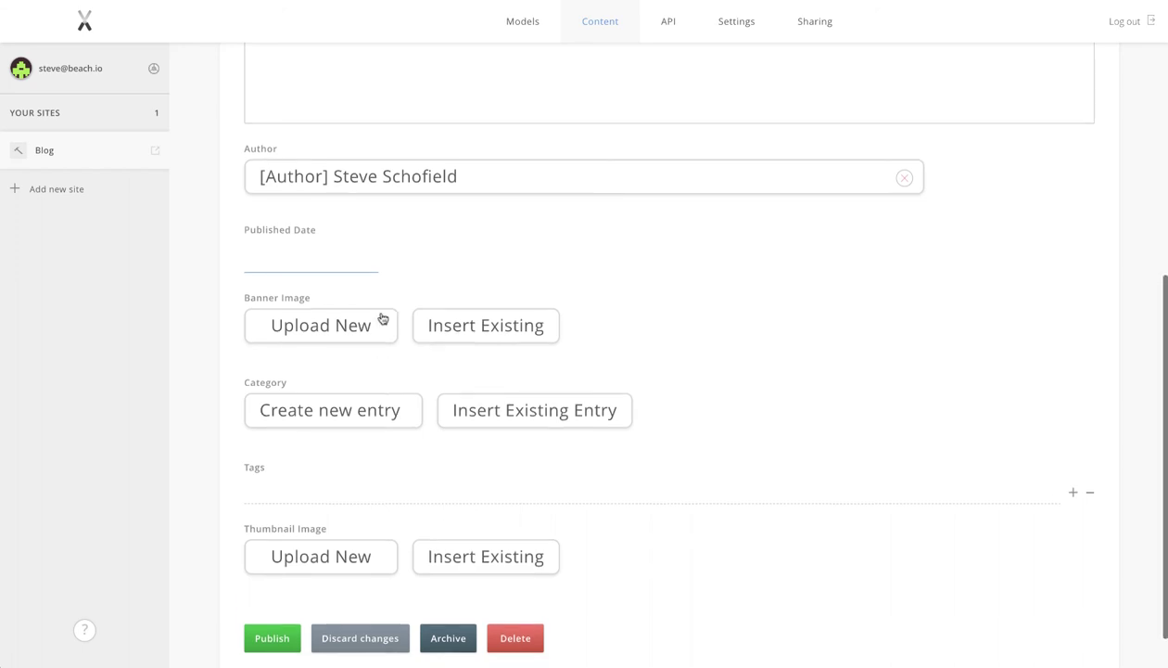
{"action": "left_click", "coordinate": [290, 336]}
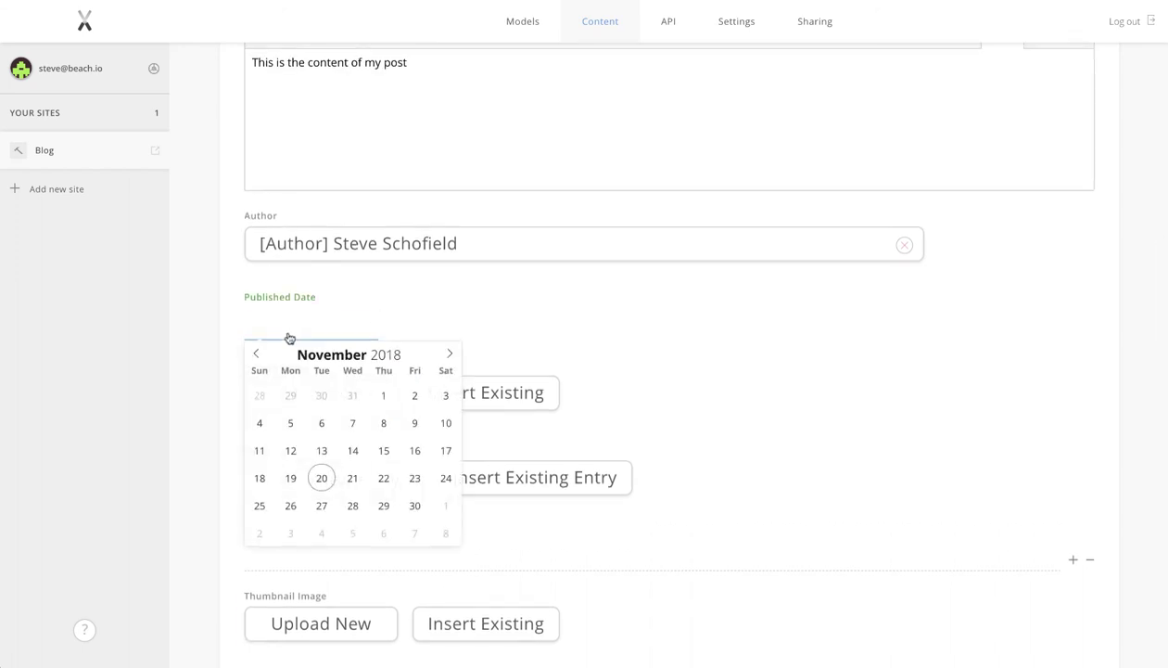
{"action": "left_click", "coordinate": [321, 478]}
{"action": "scroll", "coordinate": [431, 415], "scroll_direction": "down", "scroll_amount": 2}
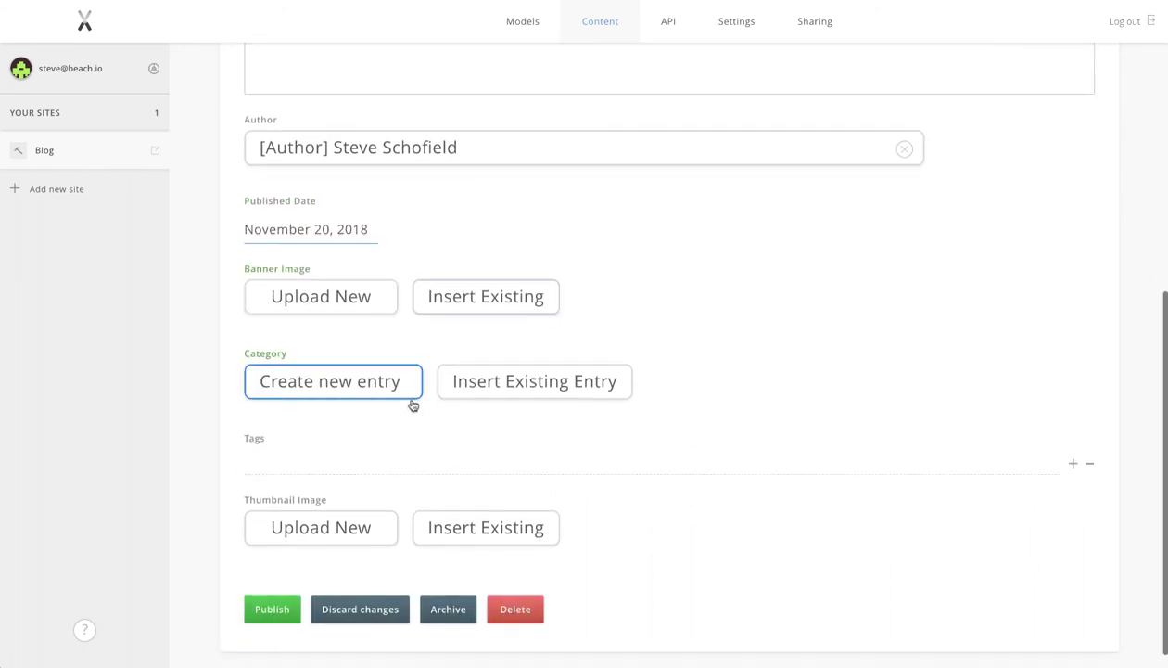
{"action": "left_click", "coordinate": [349, 307]}
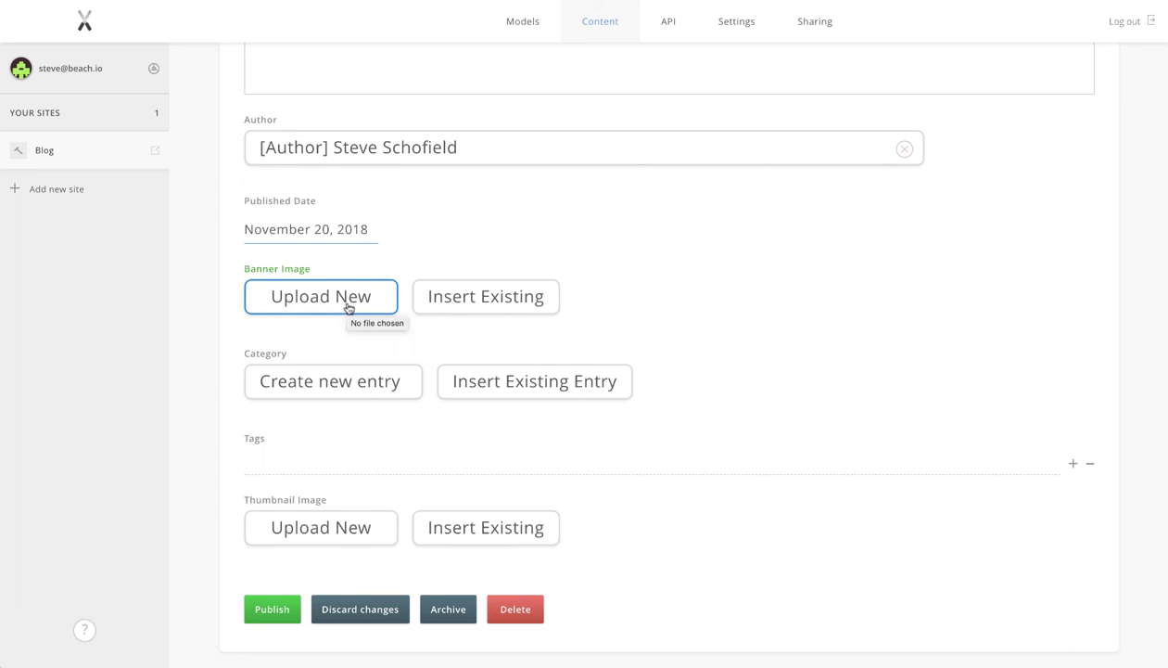
- Create and publish an 'Example Posts' Category entry, then return to the content list
{"action": "scroll", "coordinate": [347, 308], "scroll_direction": "down", "scroll_amount": 1}
{"action": "left_click", "coordinate": [333, 357]}
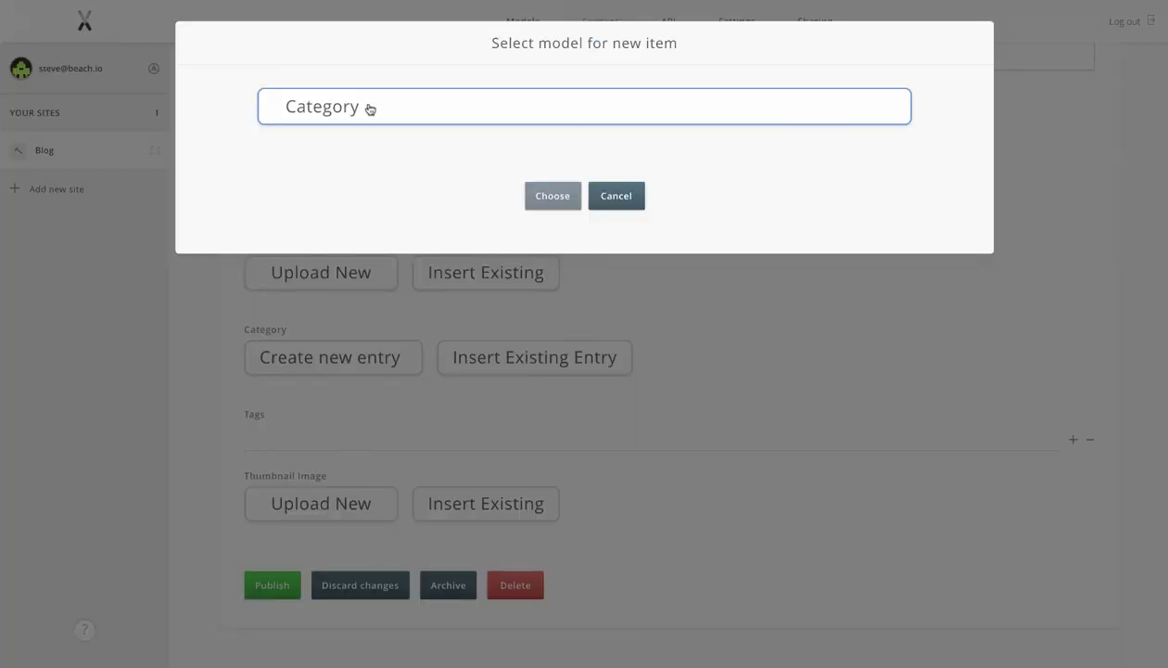
{"action": "left_click", "coordinate": [369, 108]}
{"action": "left_click", "coordinate": [538, 191]}
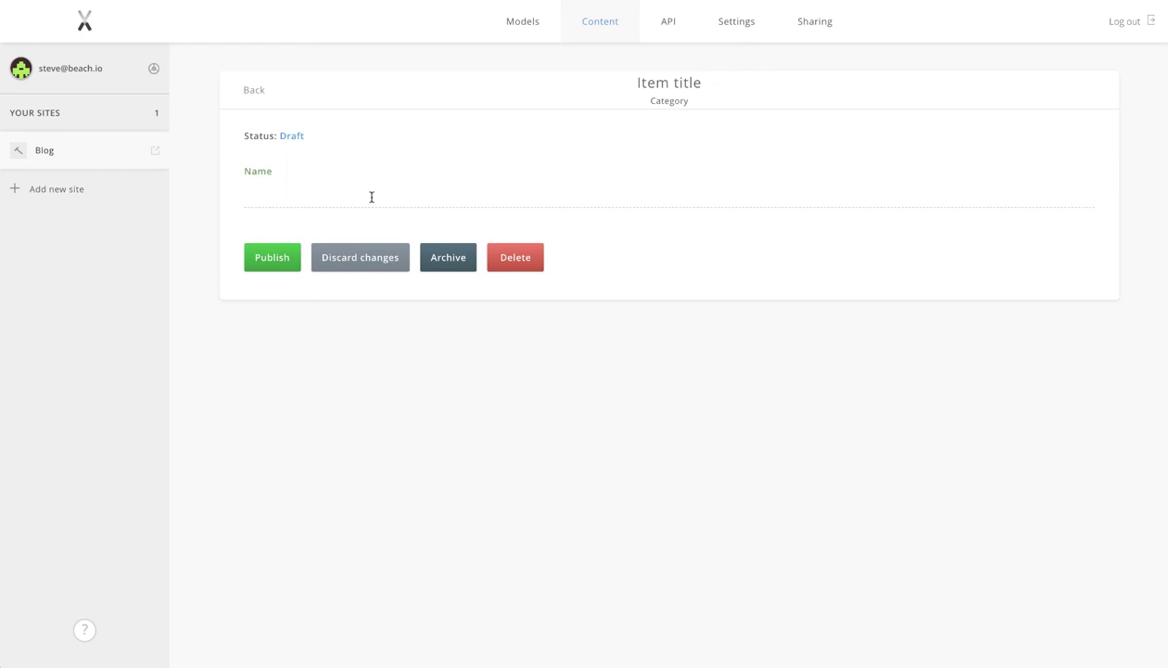
{"action": "left_click", "coordinate": [321, 192]}
{"action": "type", "text": "ExamplePosts"}
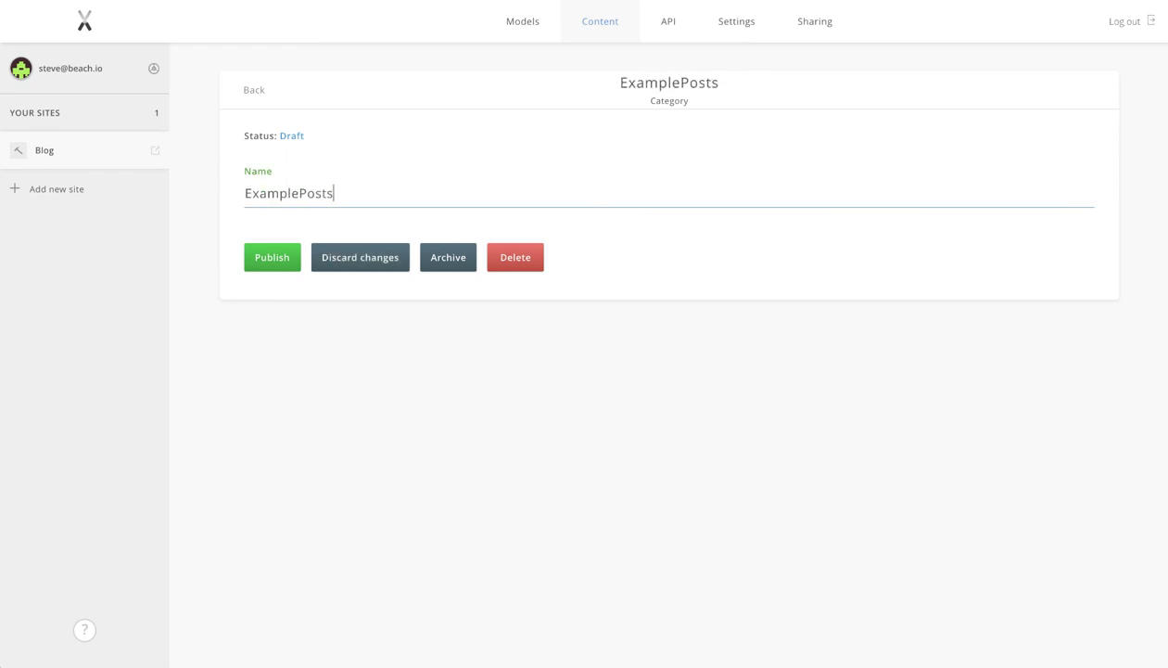
{"action": "left_click", "coordinate": [296, 194]}
{"action": "left_click", "coordinate": [270, 266]}
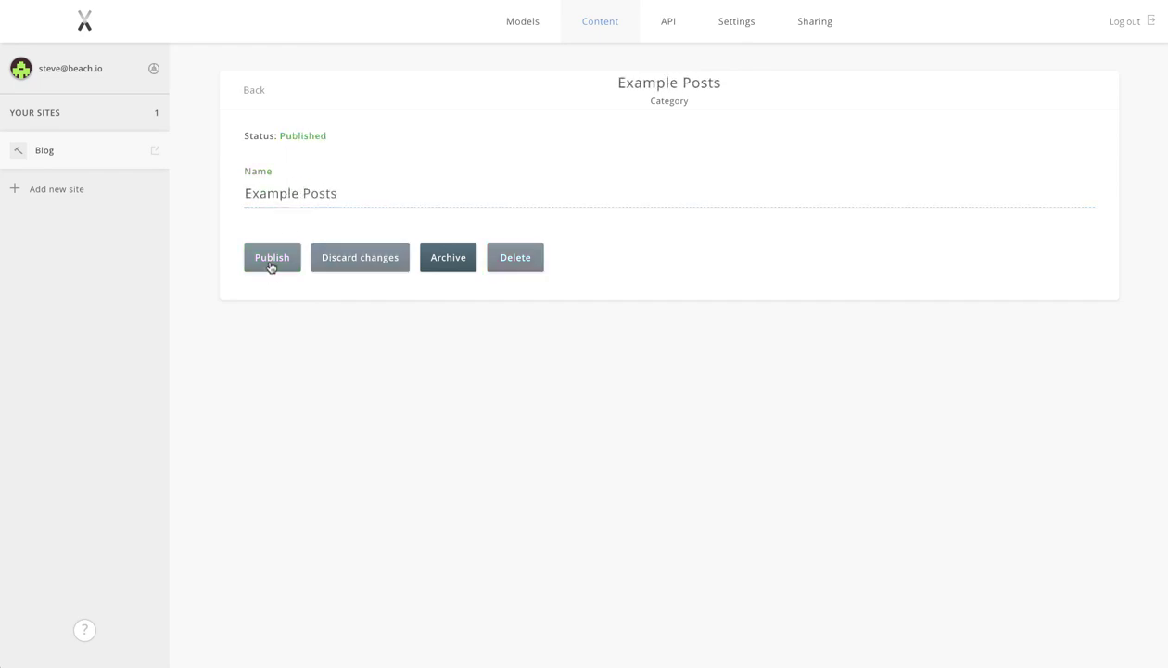
{"action": "left_click", "coordinate": [255, 91]}
- Give the Hello World post the tags samples, new and post
{"action": "left_click", "coordinate": [475, 206]}
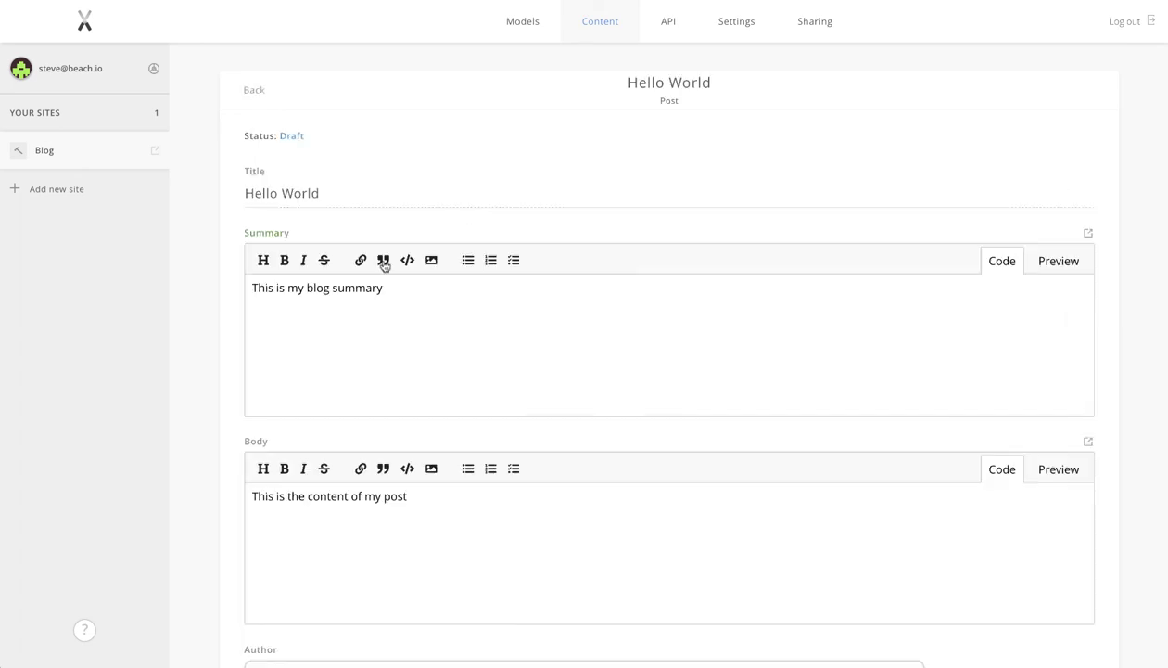
{"action": "scroll", "coordinate": [329, 380], "scroll_direction": "down", "scroll_amount": 6}
{"action": "left_click", "coordinate": [317, 438]}
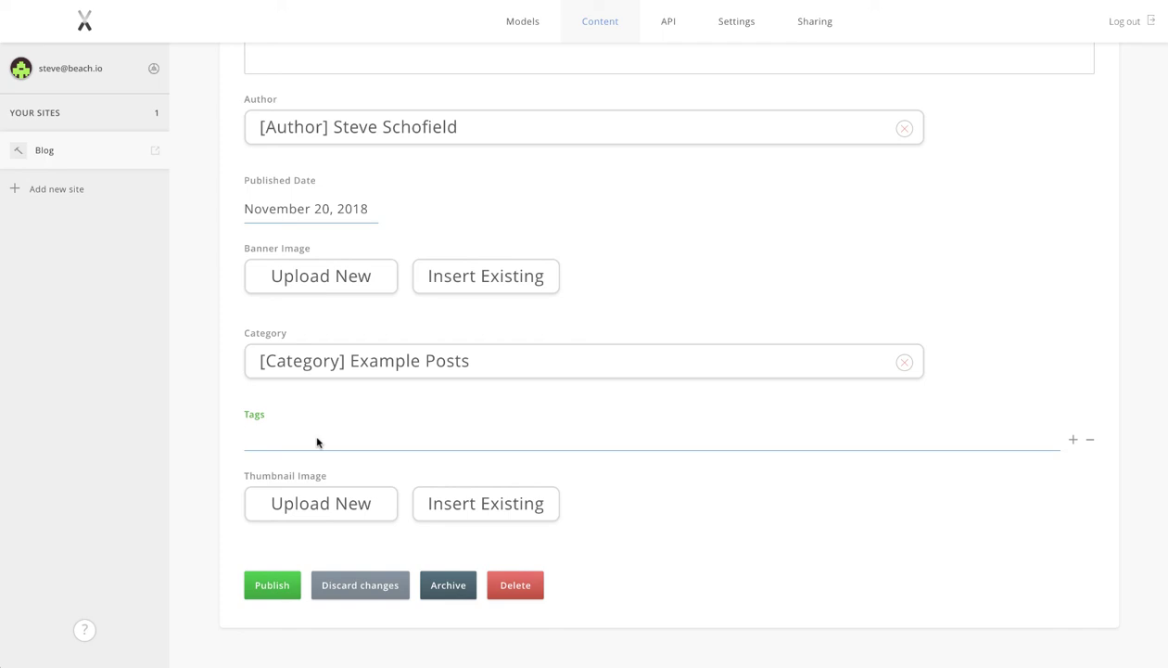
{"action": "type", "text": "sampl"}
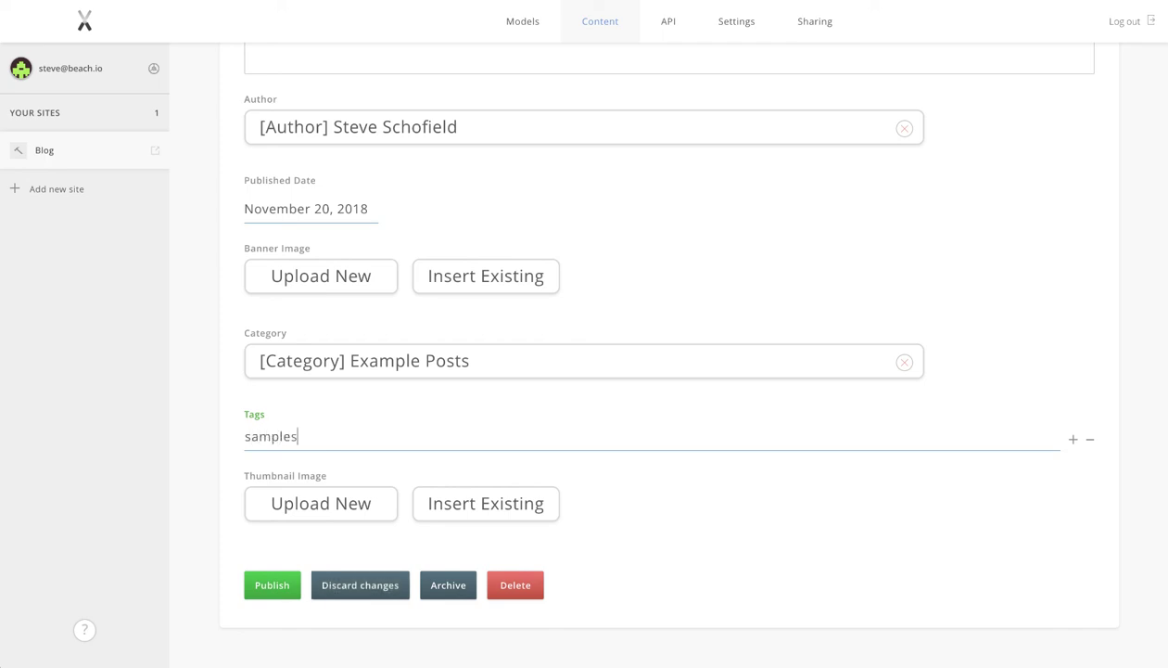
{"action": "type", "text": "es"}
{"action": "key", "text": "Return"}
{"action": "type", "text": "n"}
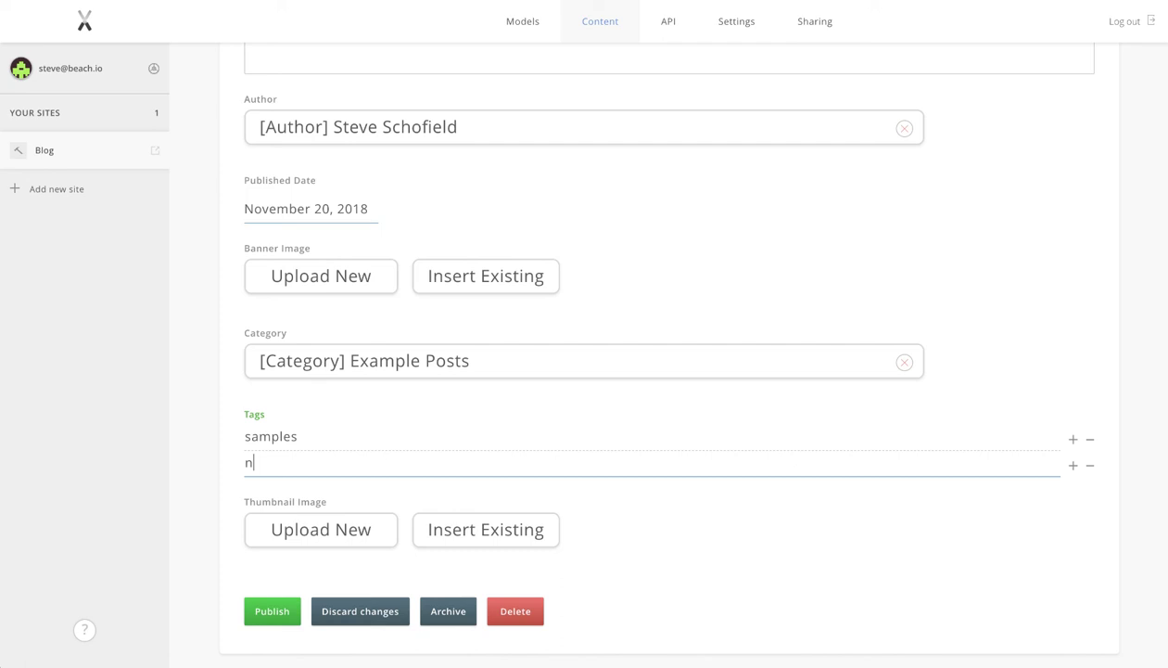
{"action": "type", "text": "ew"}
{"action": "key", "text": "Return"}
{"action": "type", "text": "post"}
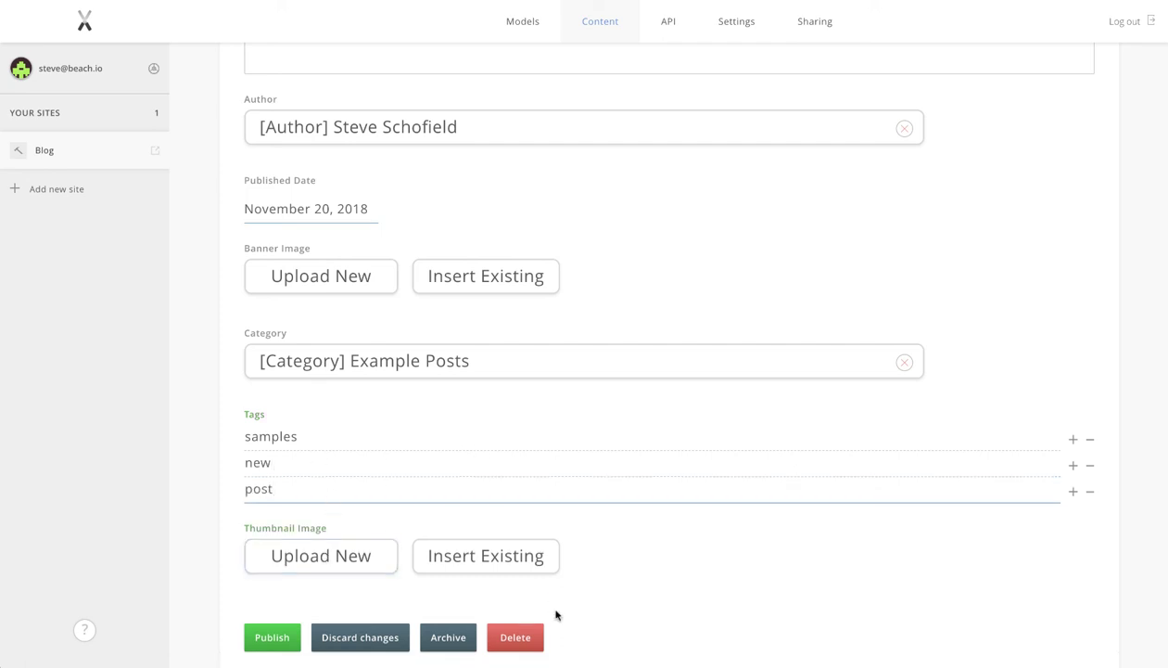
{"action": "key", "text": "Tab"}
- Publish Hello World and show Post, Author and Category items in the content list
{"action": "left_click", "coordinate": [256, 634]}
{"action": "left_click", "coordinate": [436, 280]}
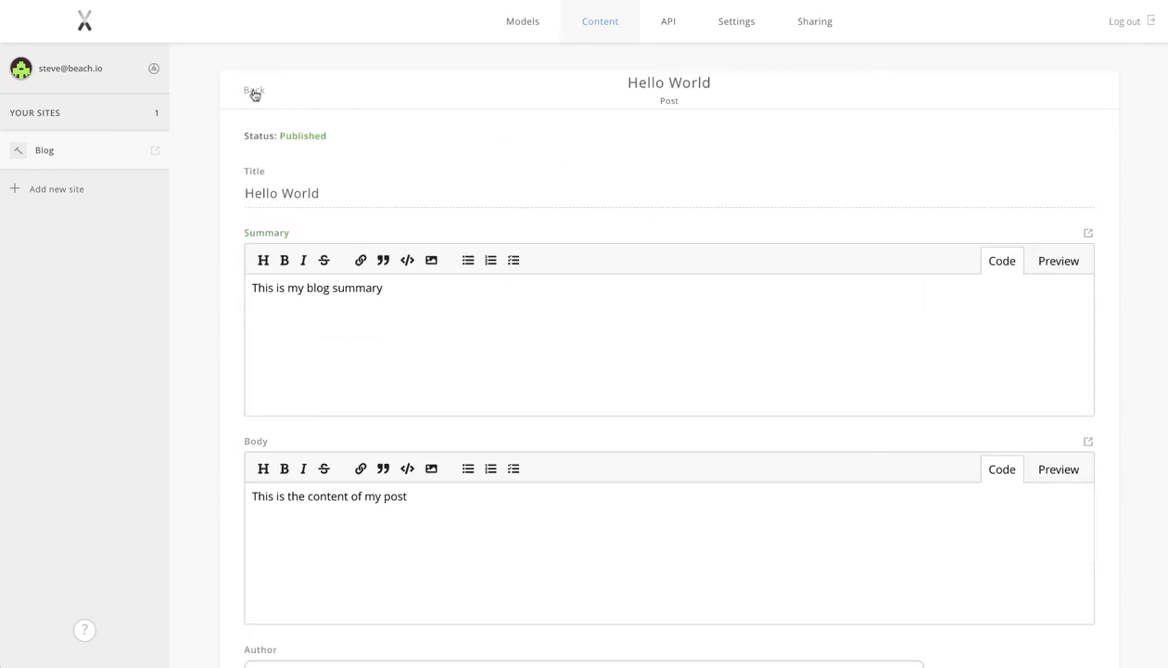
{"action": "left_click", "coordinate": [254, 91]}
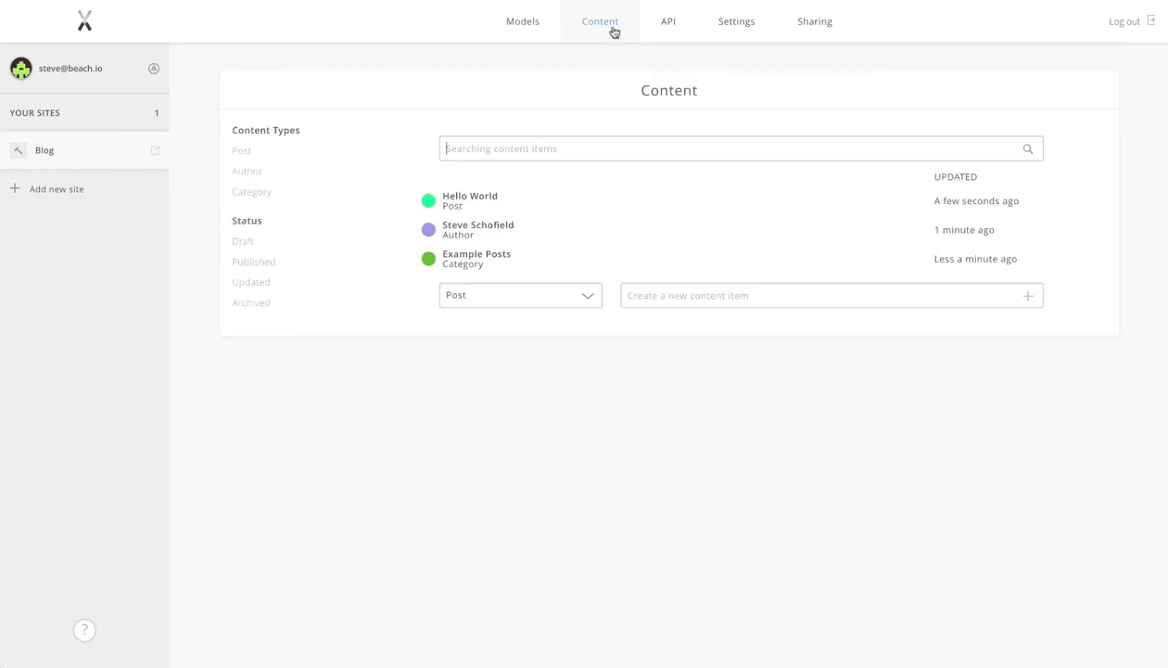
{"action": "left_click", "coordinate": [240, 152]}
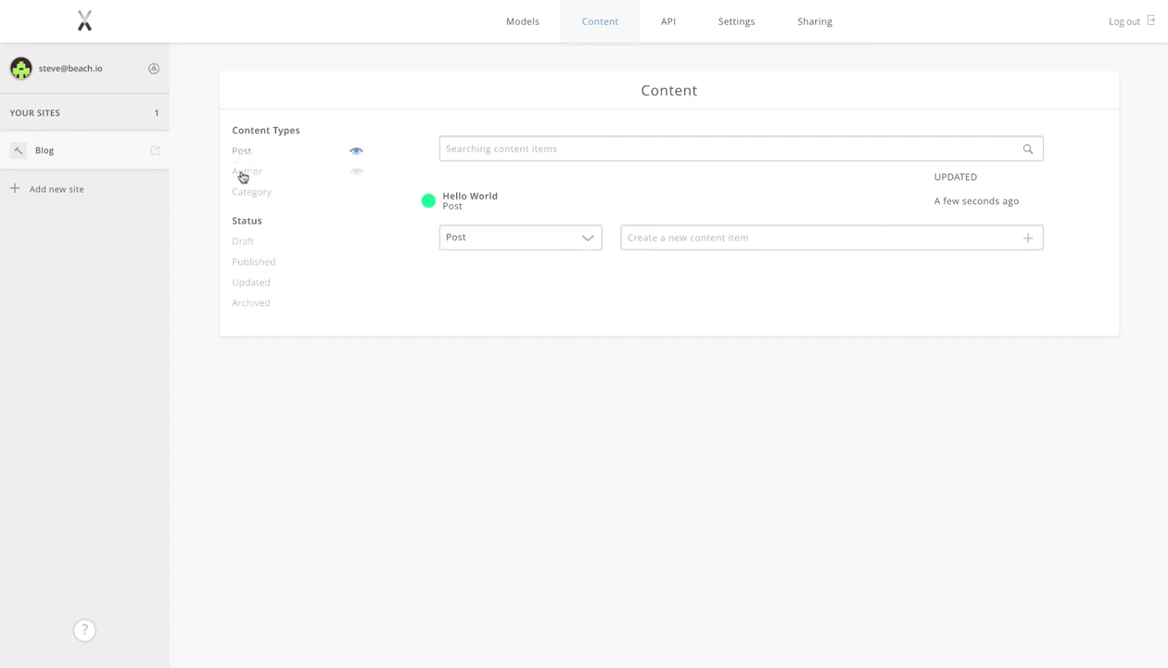
{"action": "left_click", "coordinate": [243, 172]}
{"action": "left_click", "coordinate": [243, 193]}
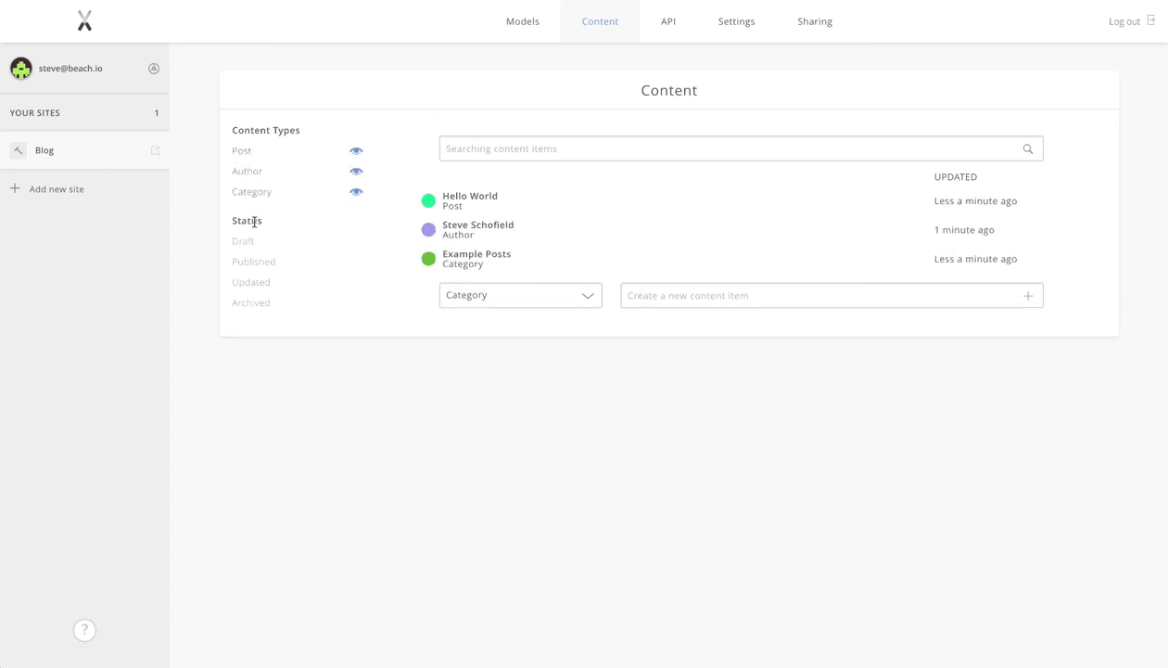